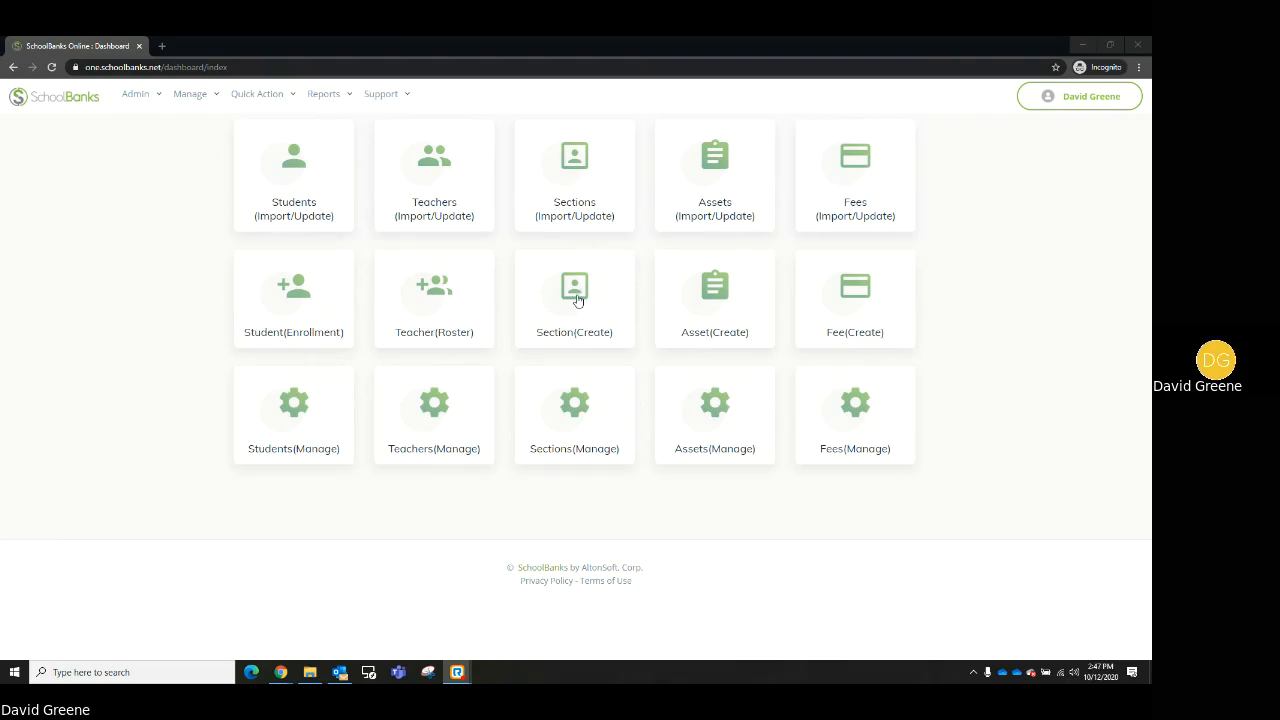
click(576, 294)
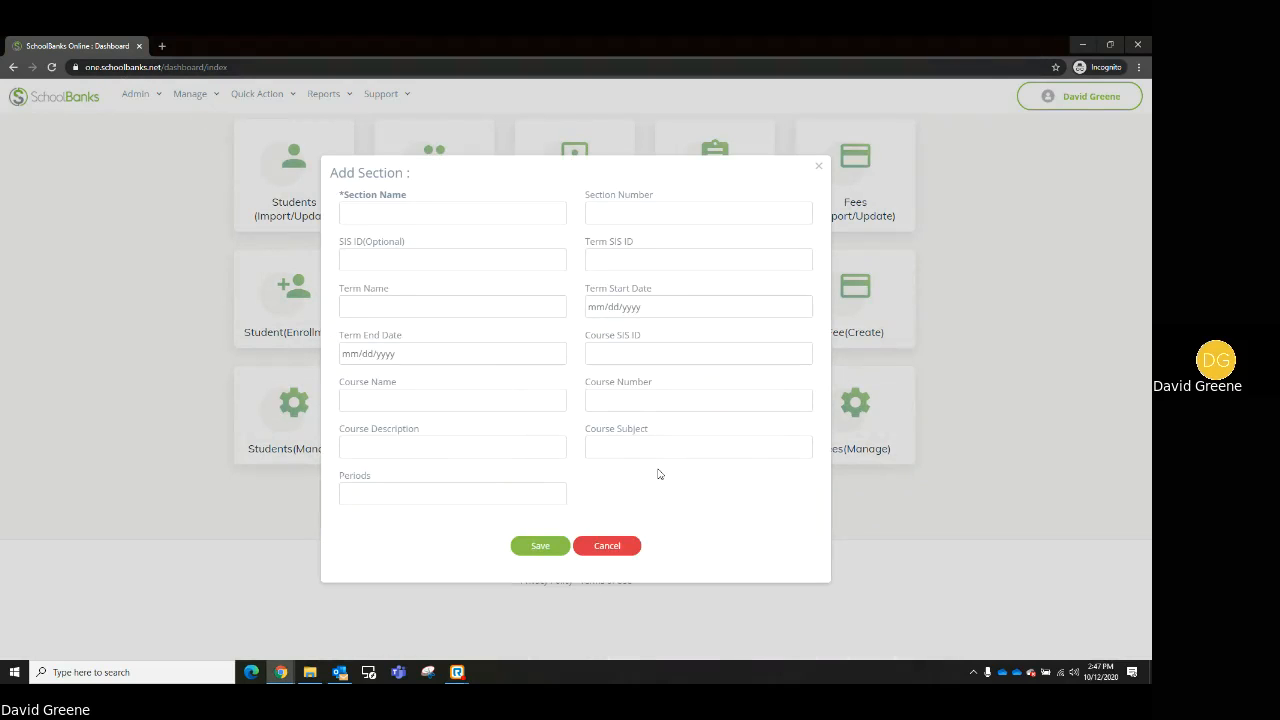
click(612, 545)
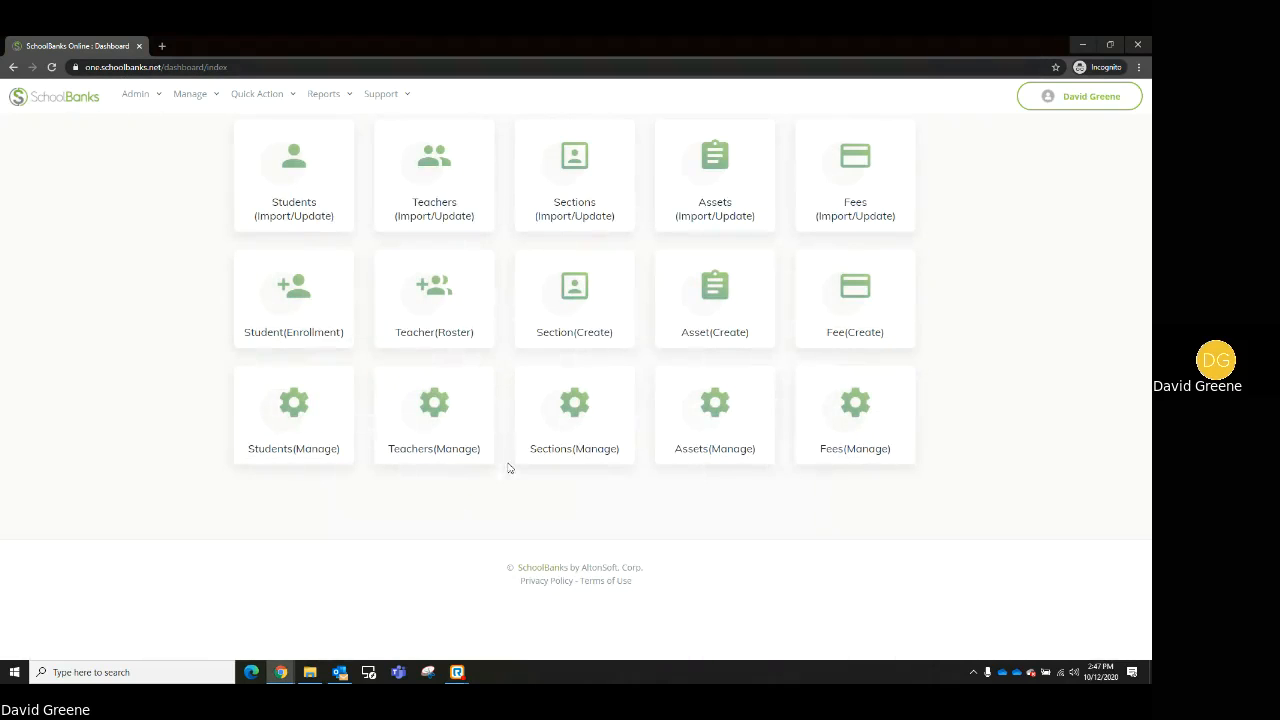
click(136, 94)
click(150, 124)
Create a new section named Science Class, leaving all other section details empty, and save it.
click(585, 293)
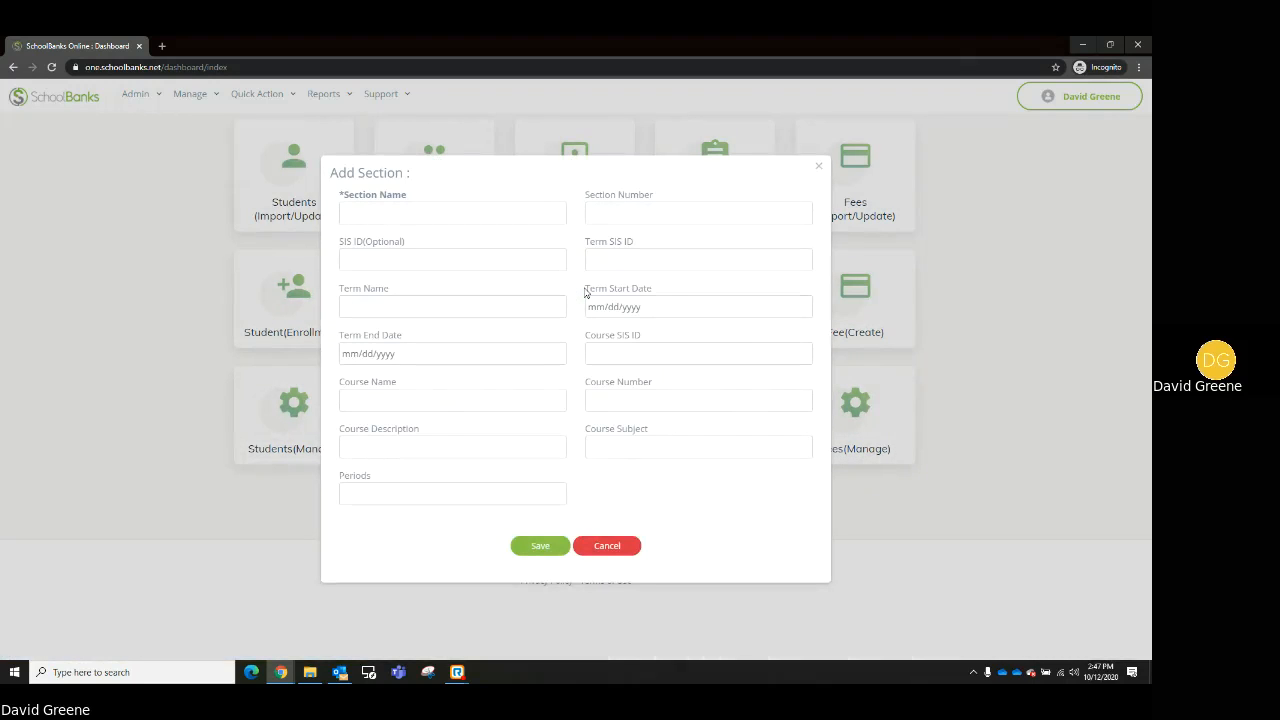
click(421, 212)
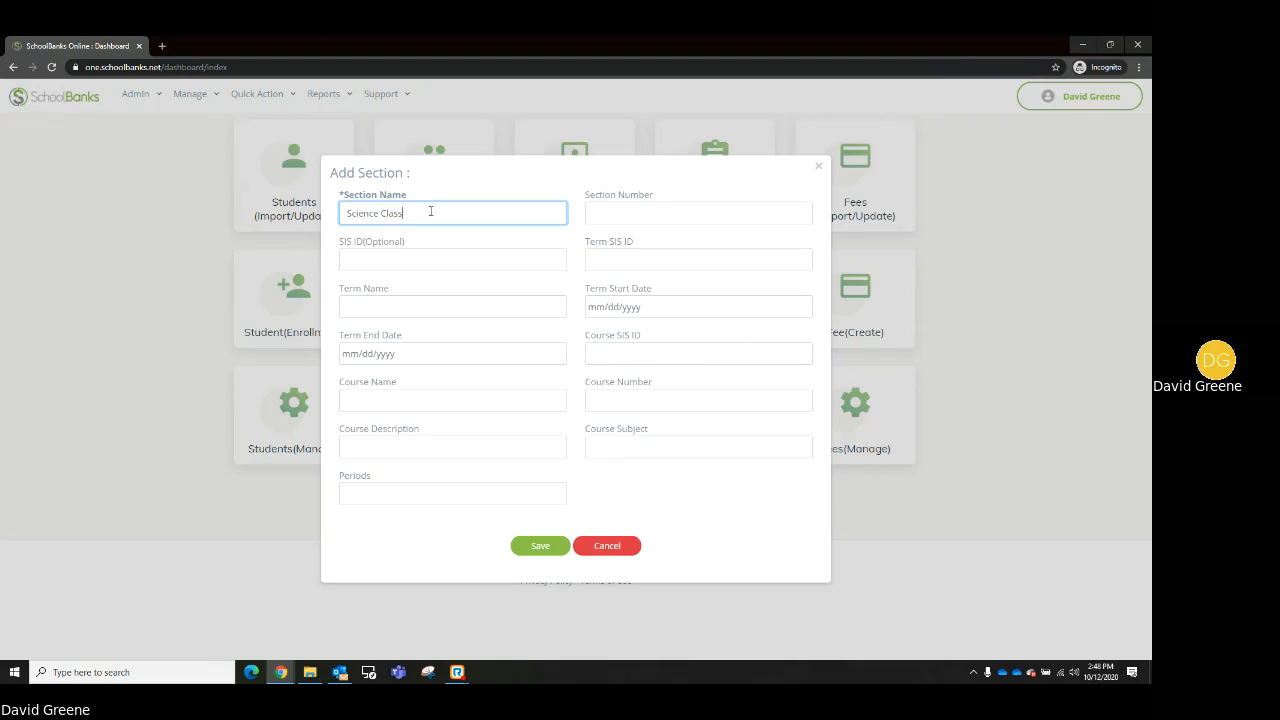
click(625, 212)
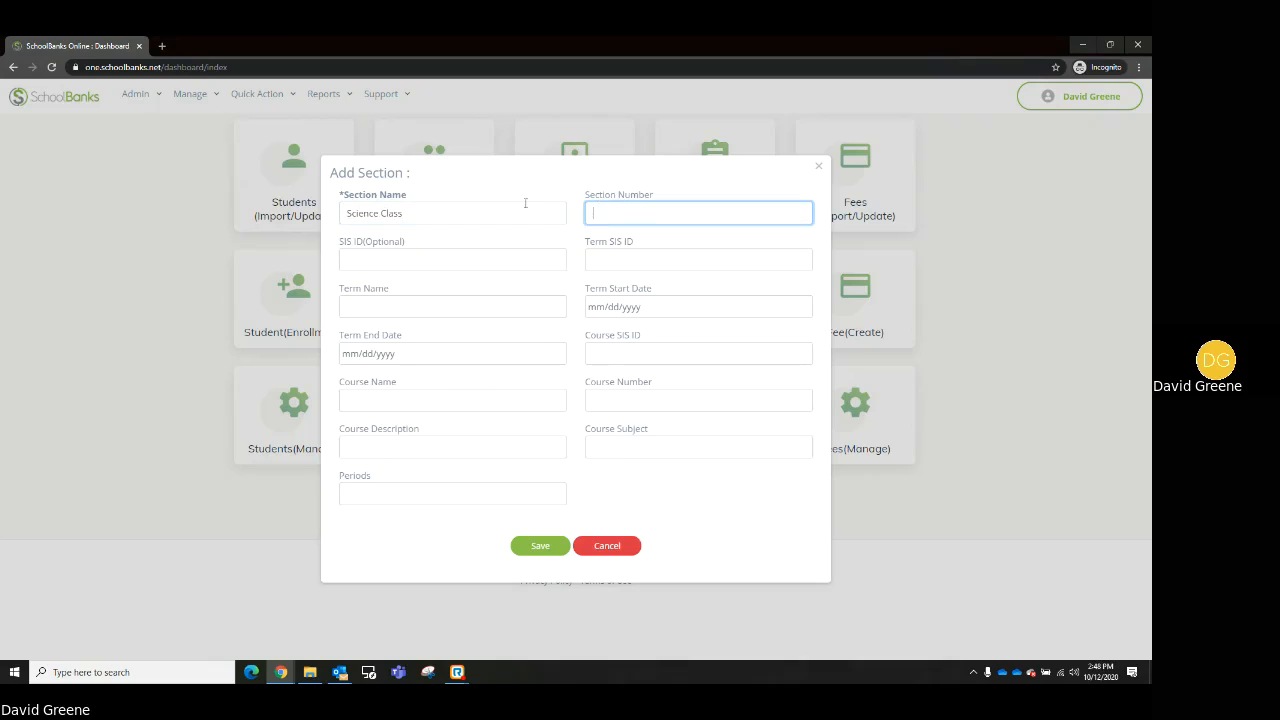
click(403, 243)
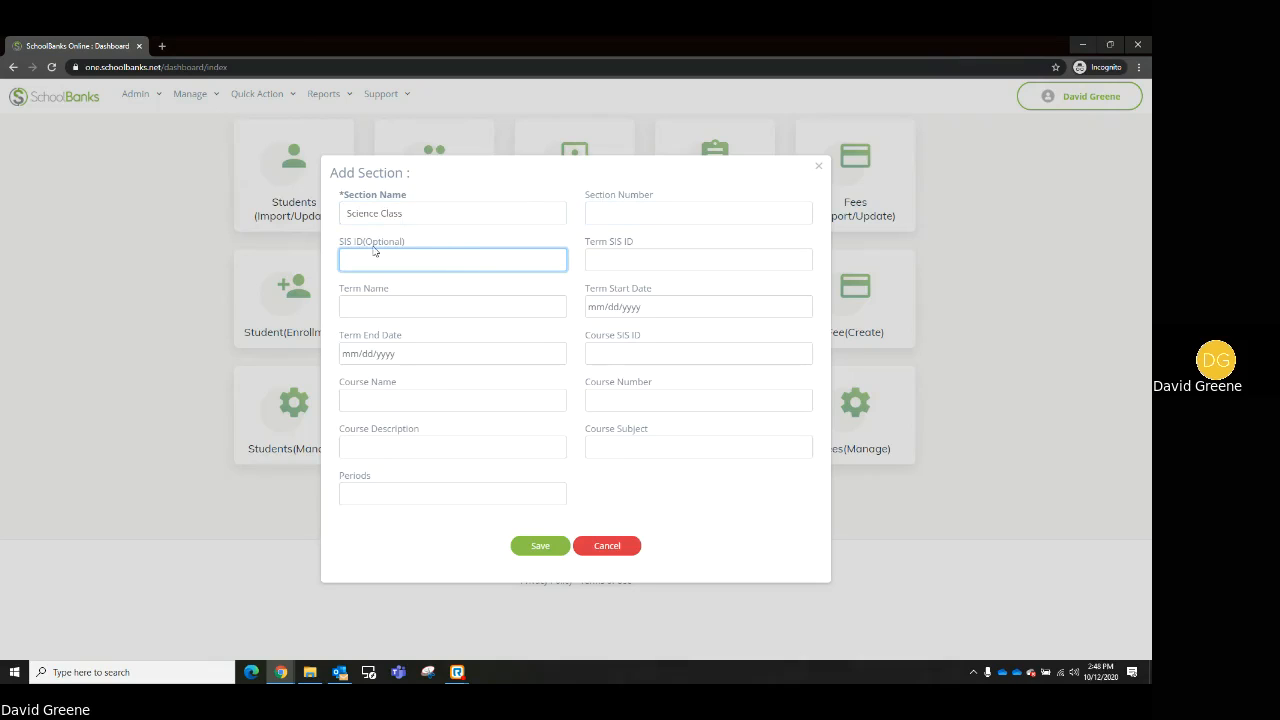
click(645, 258)
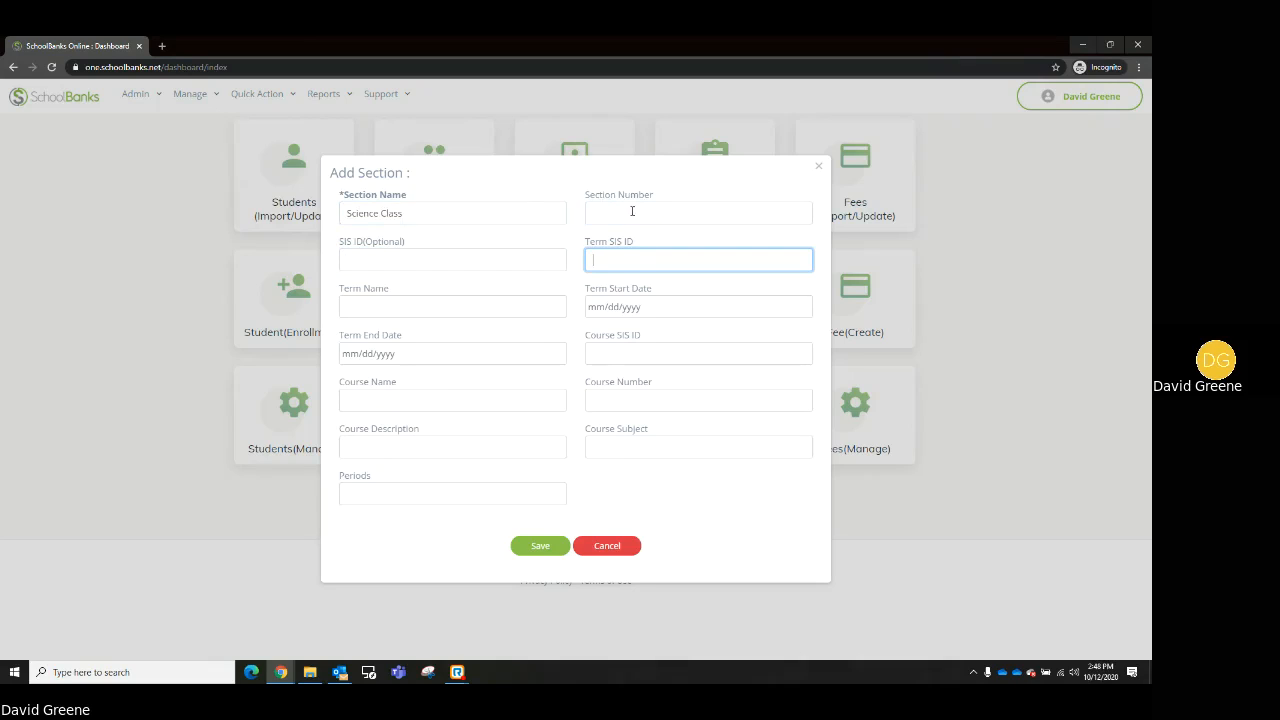
click(658, 307)
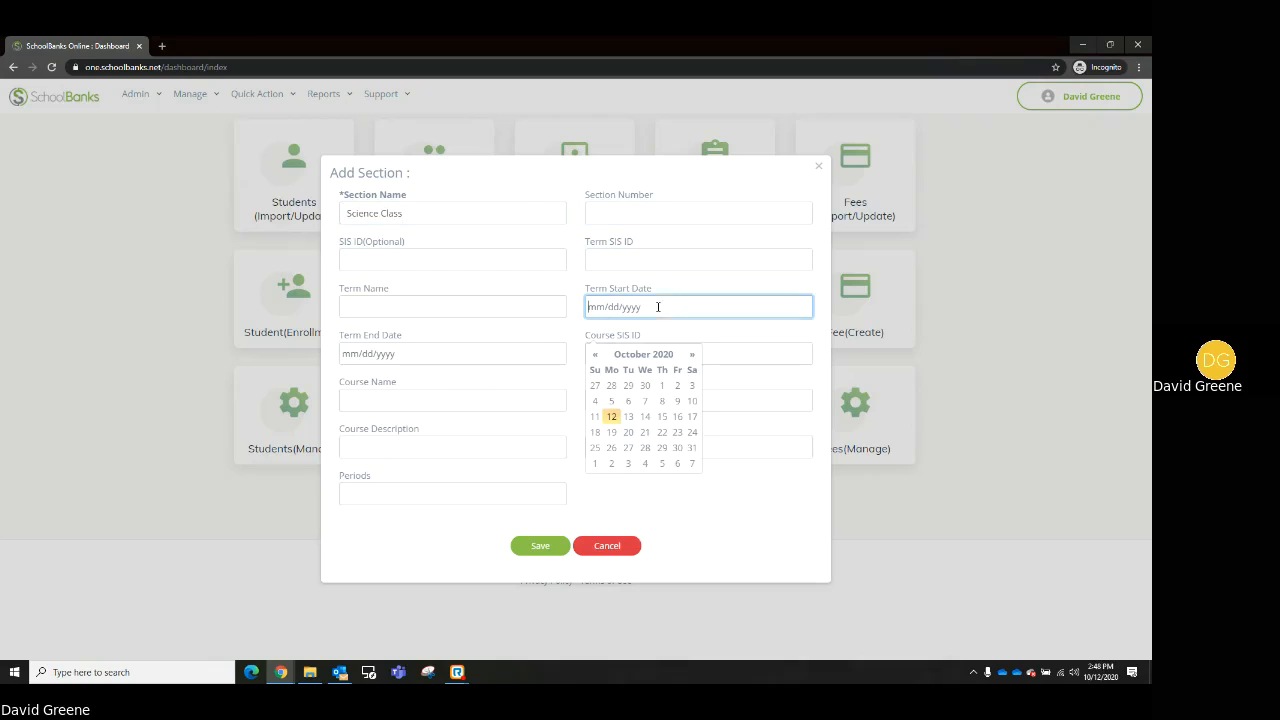
click(438, 355)
click(604, 398)
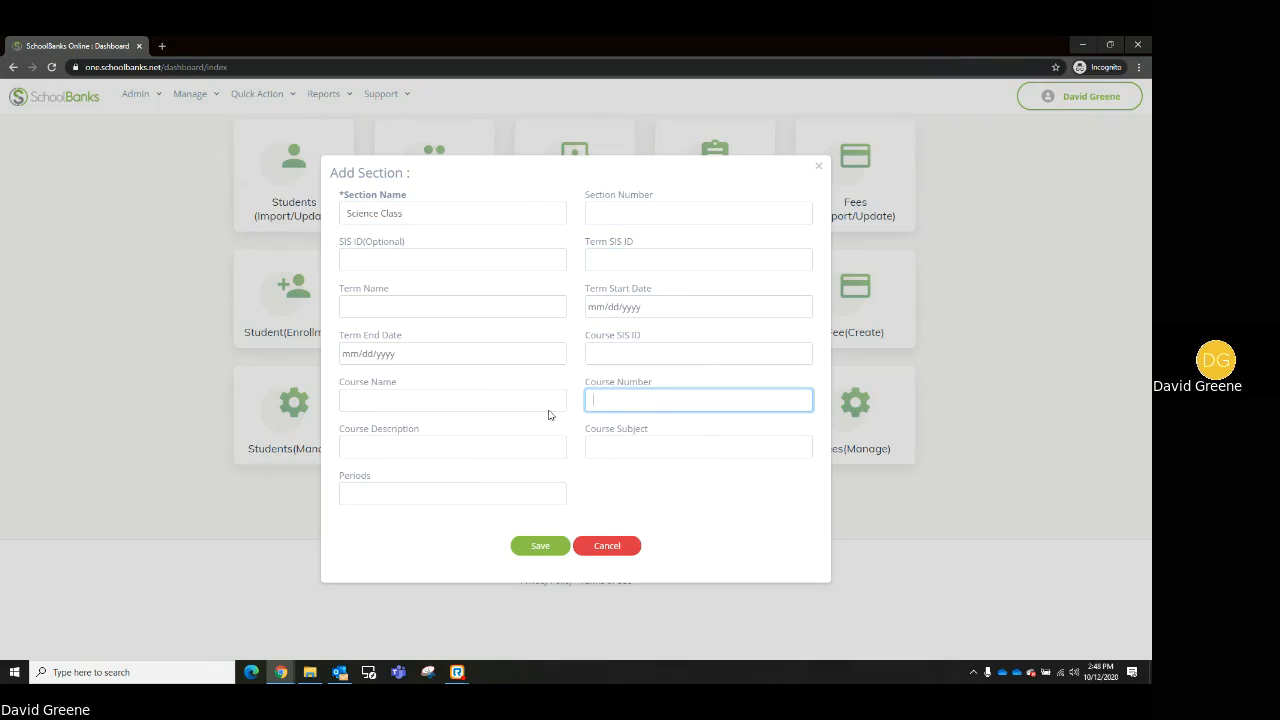
click(419, 212)
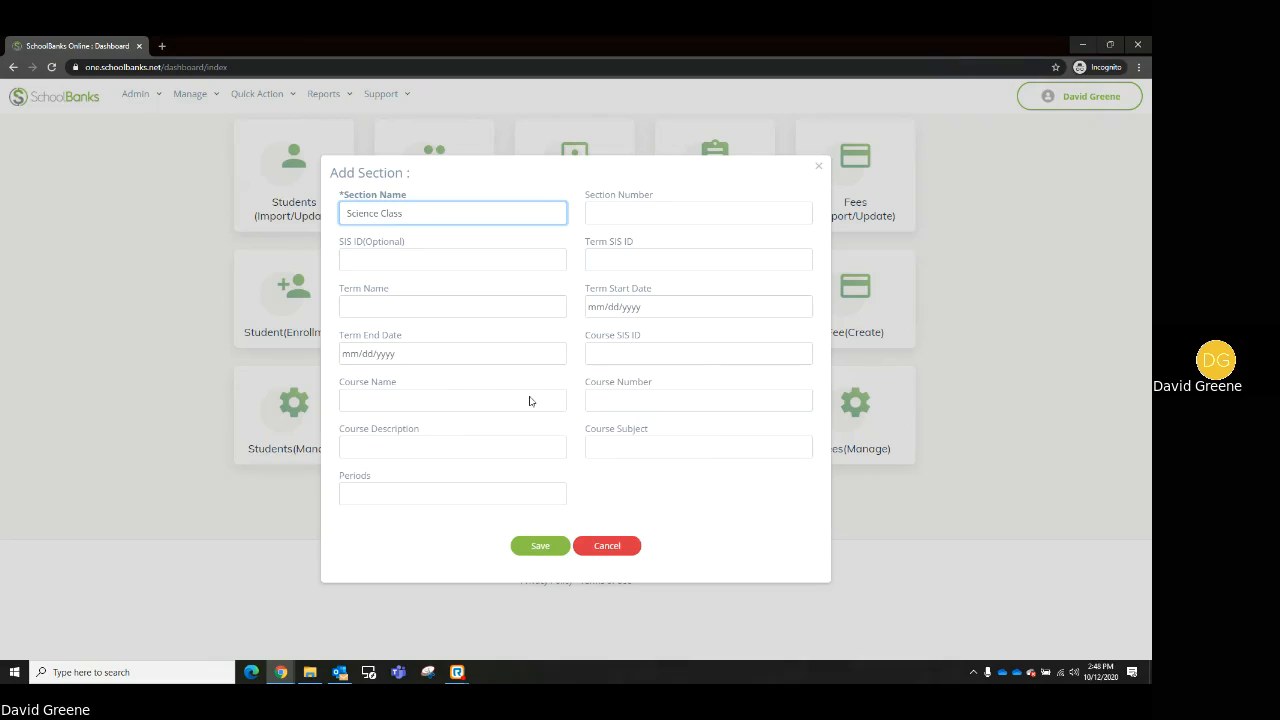
click(541, 546)
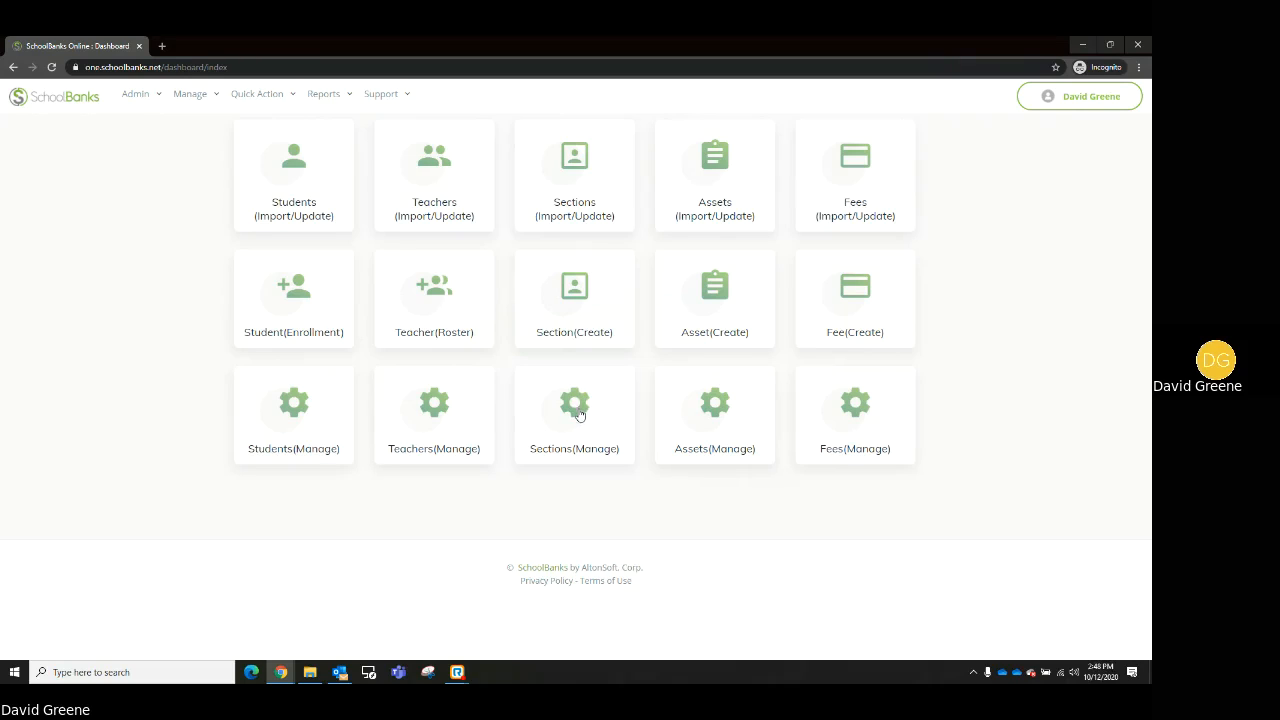
Open the section management list and examine the SIS ID of the newly created Science Class.
click(577, 413)
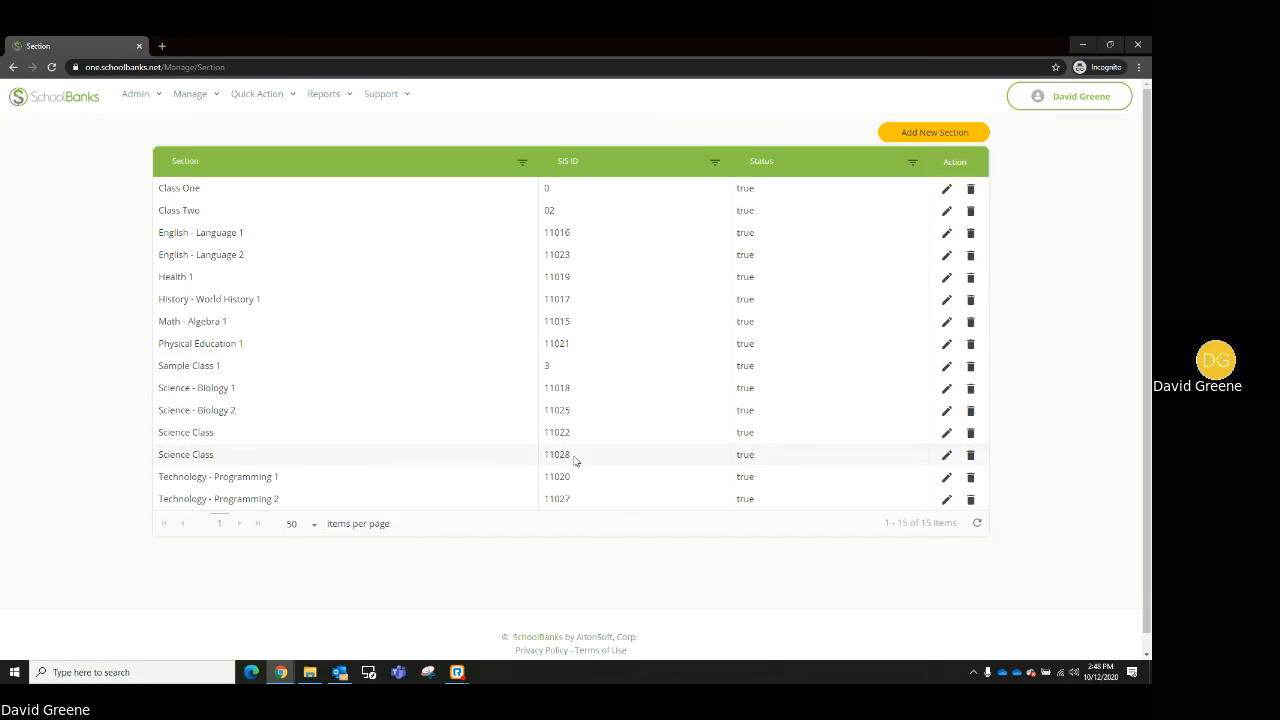
drag(576, 460, 543, 456)
drag(564, 455, 482, 455)
click(731, 460)
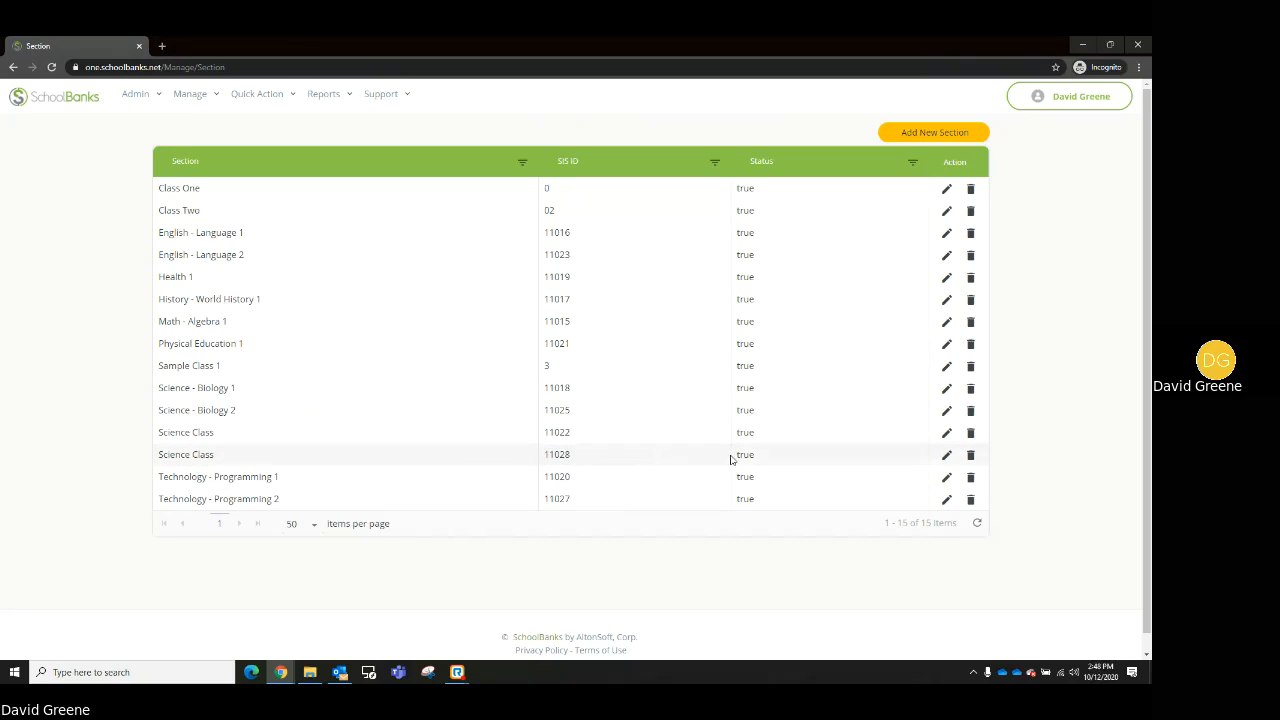
View the editable details of the newly created Science Class section and close them without saving.
click(947, 455)
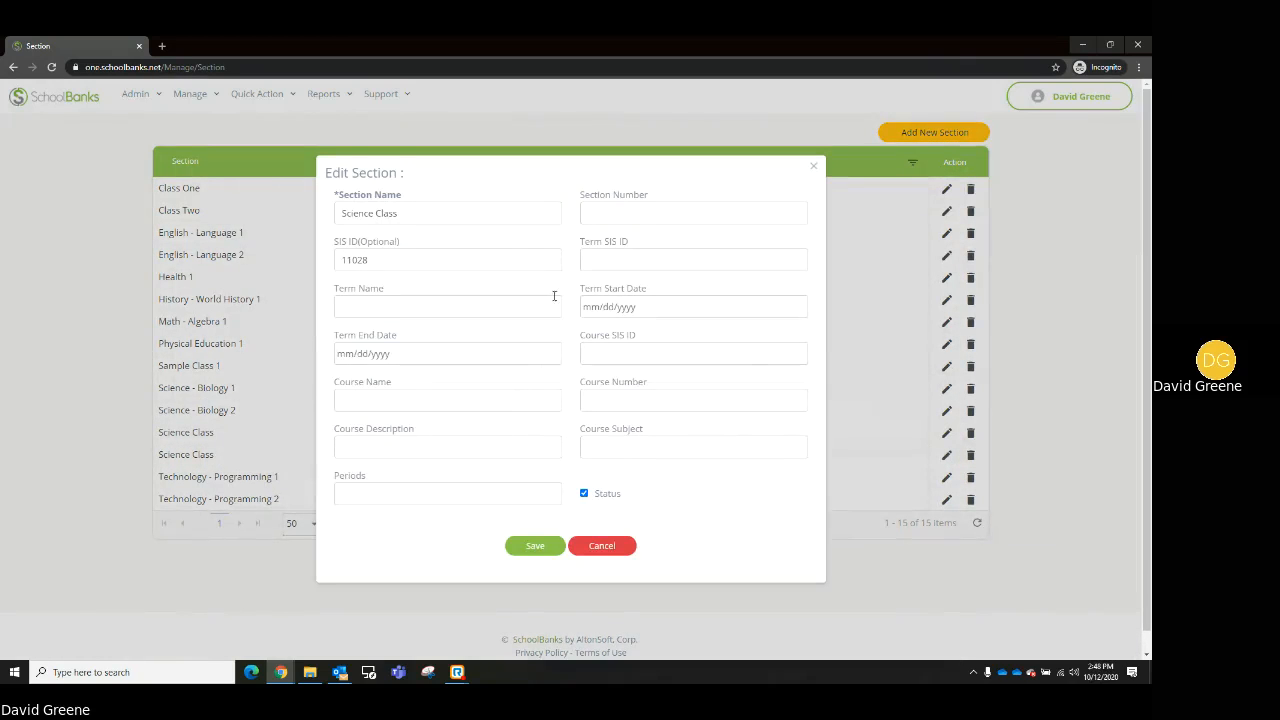
click(403, 210)
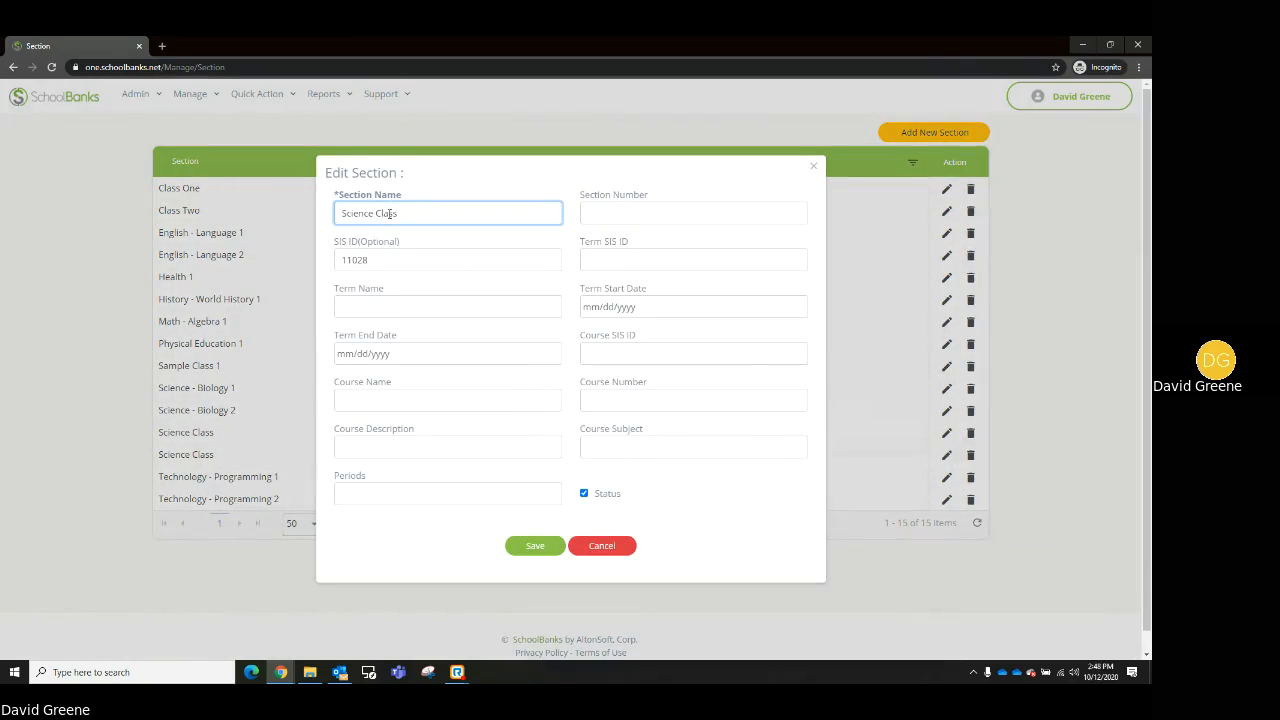
click(604, 546)
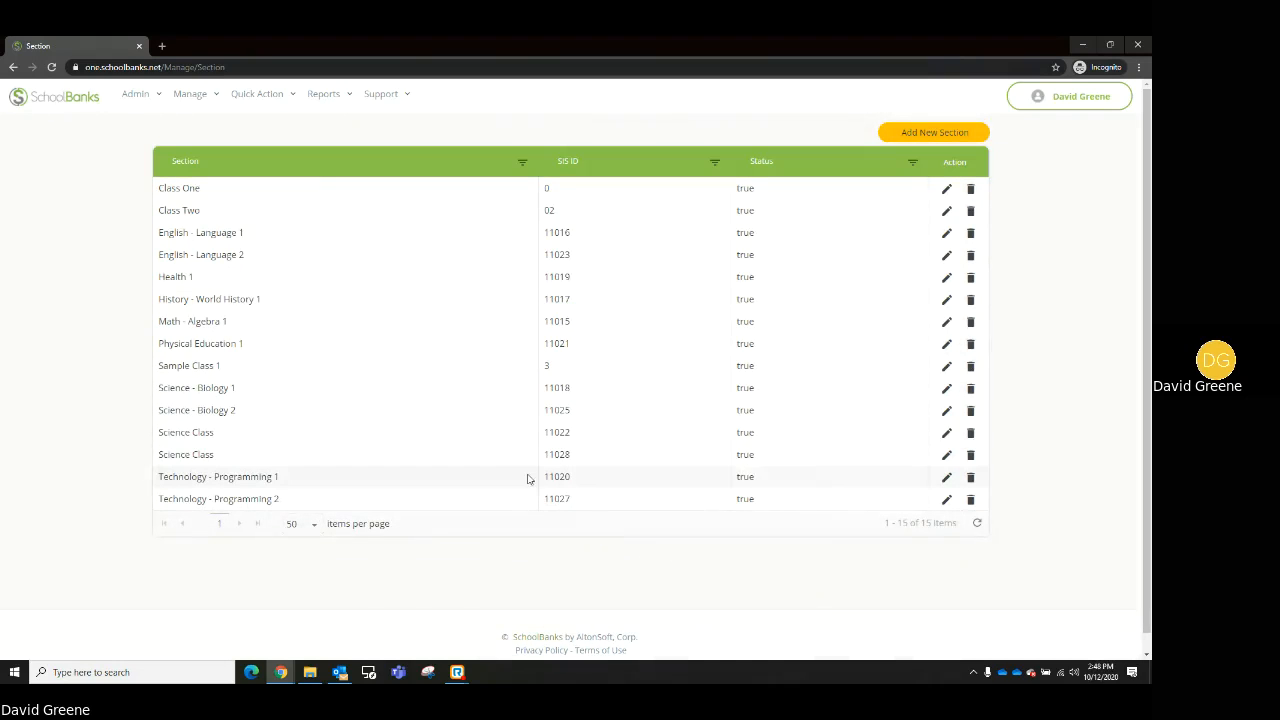
Set the section list to 100 items per page and delete the Class One section.
click(292, 523)
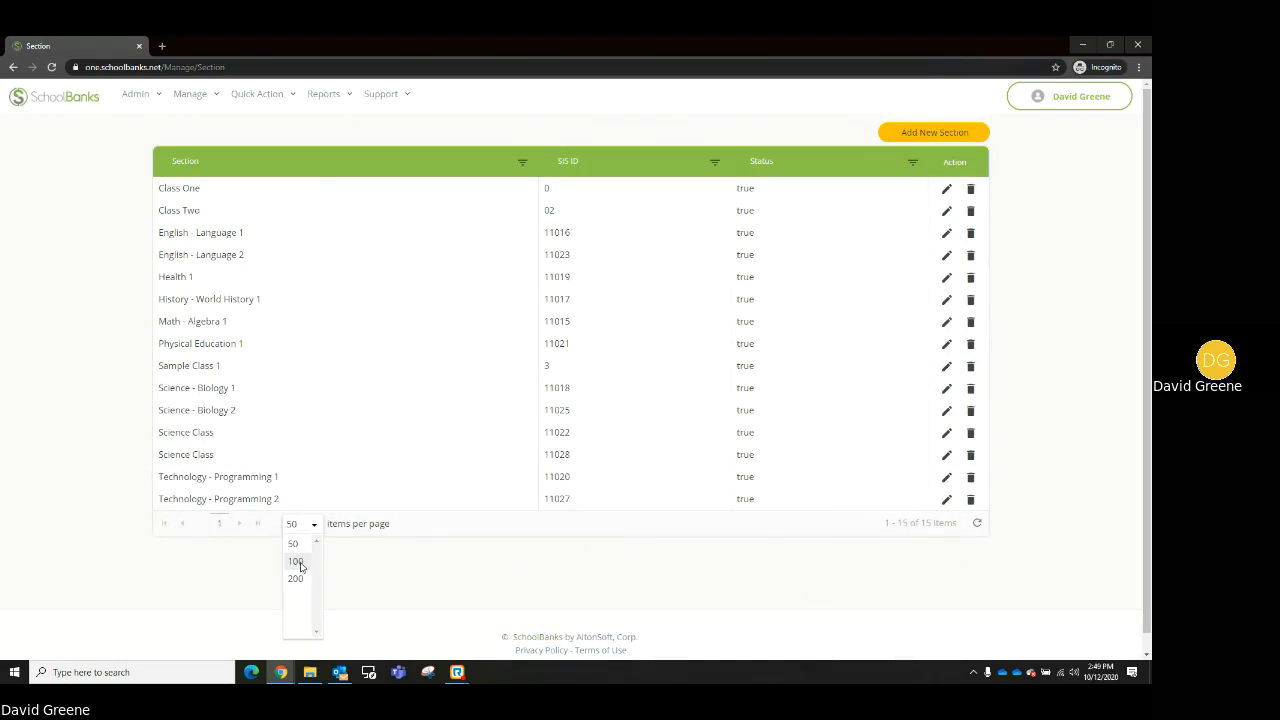
click(300, 565)
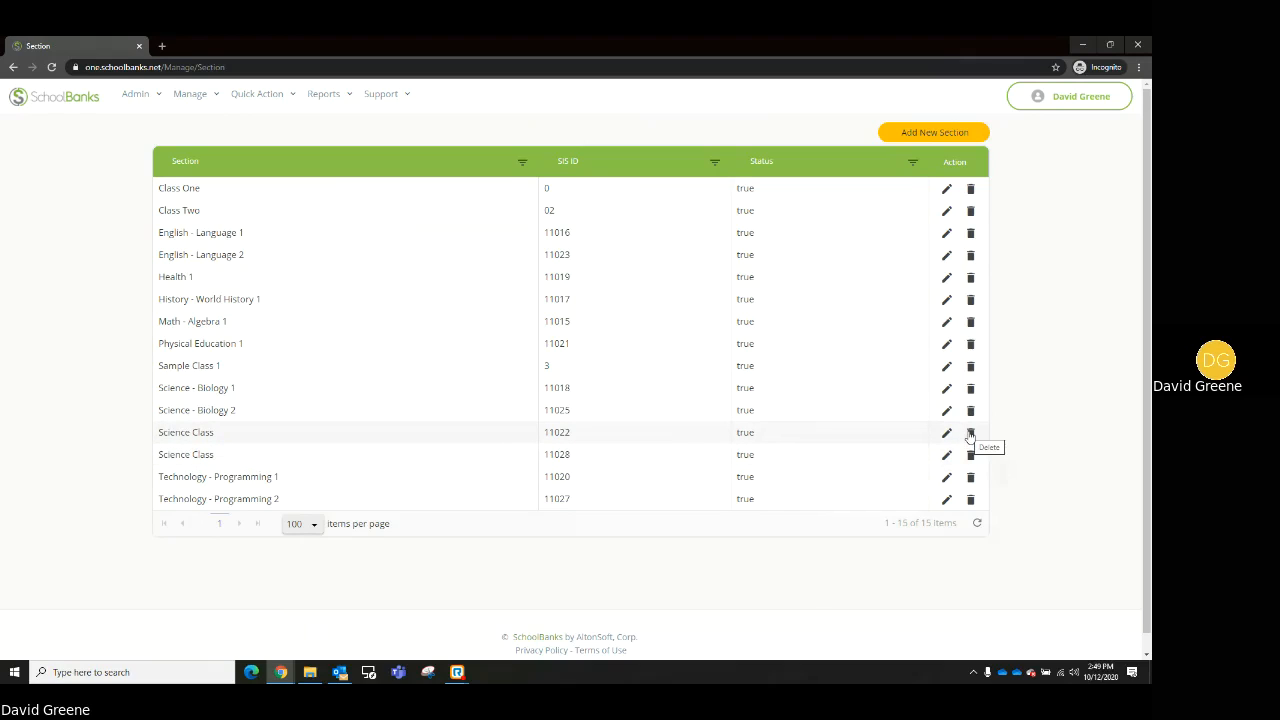
click(970, 189)
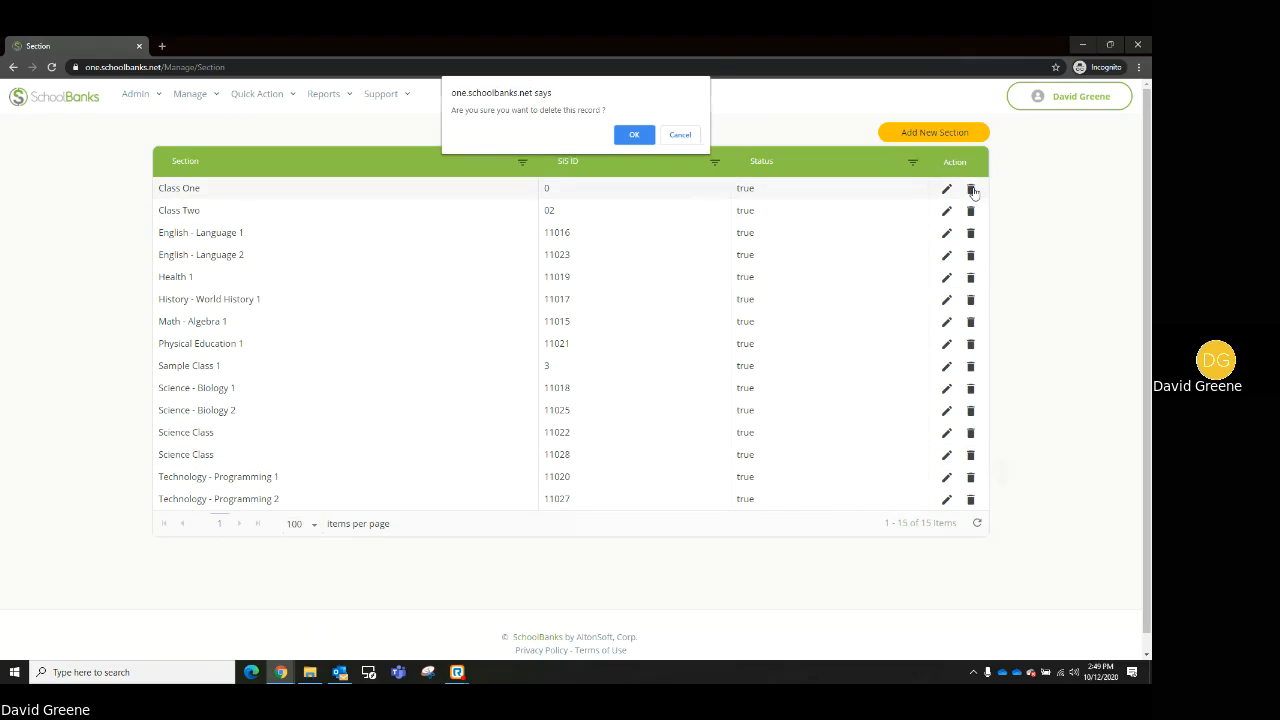
click(633, 136)
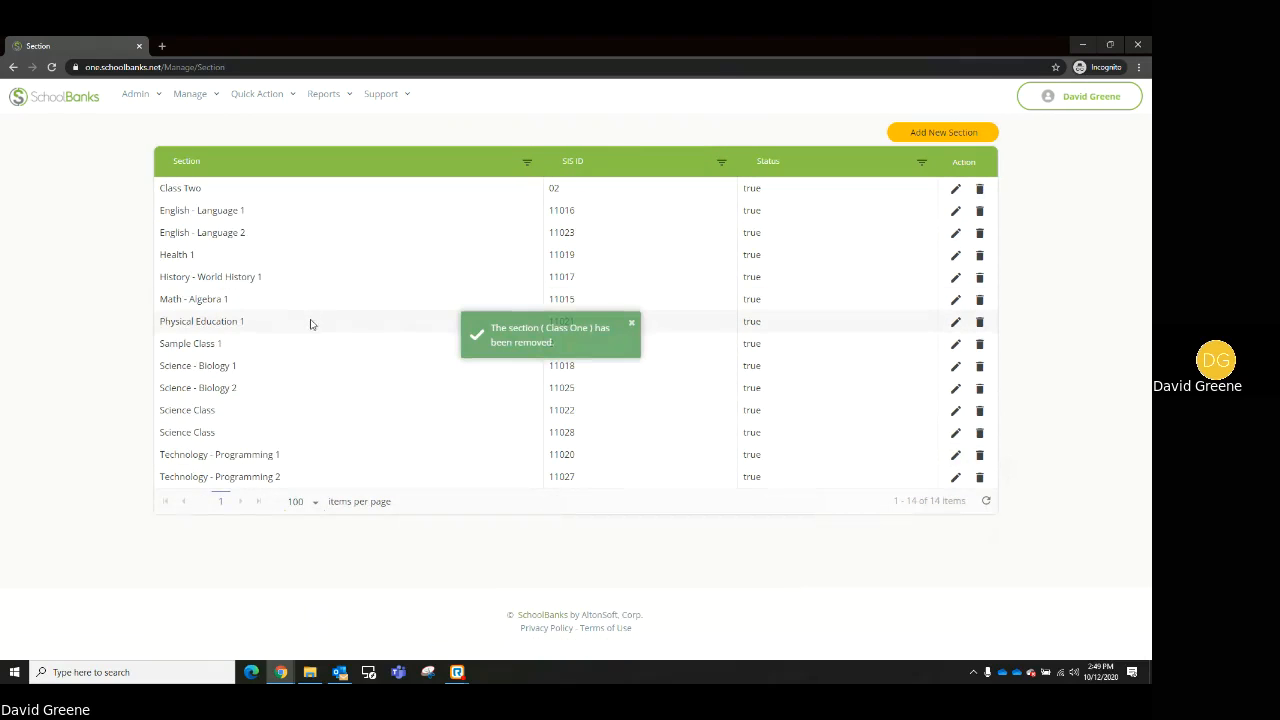
View the blank form for adding a section from the list, close it, and return to the Data Sync dashboard.
click(945, 136)
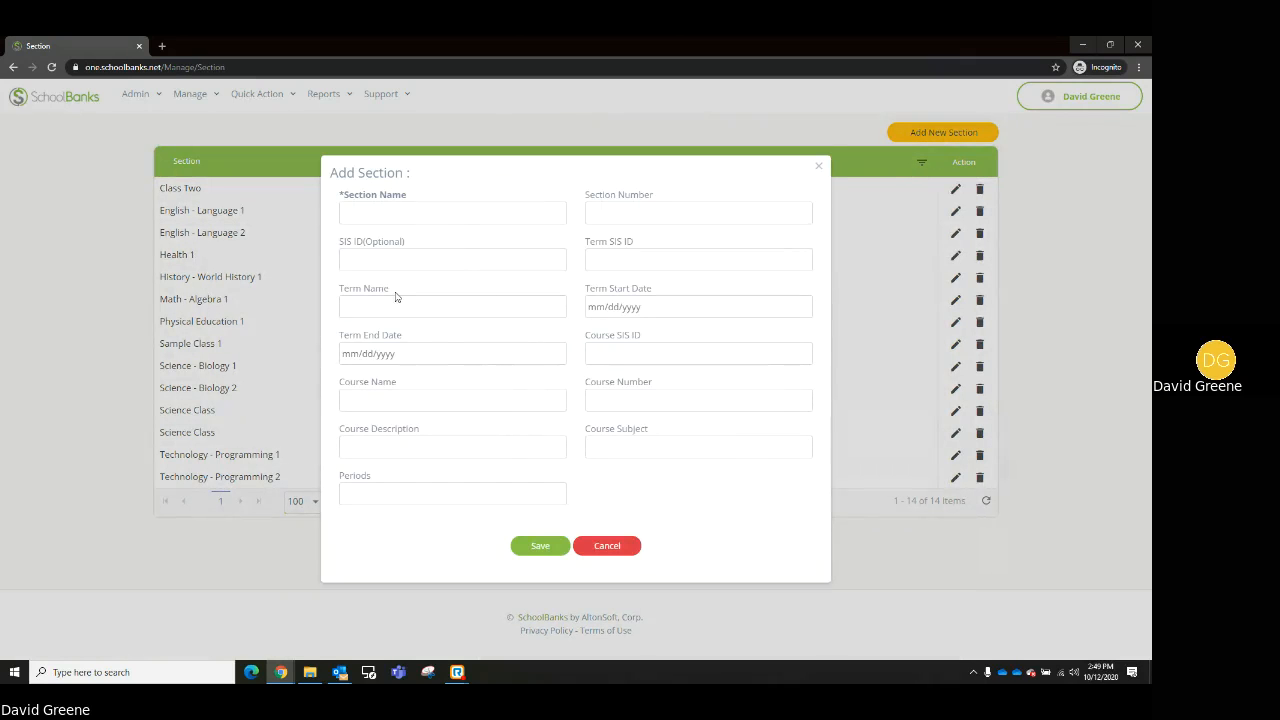
click(819, 169)
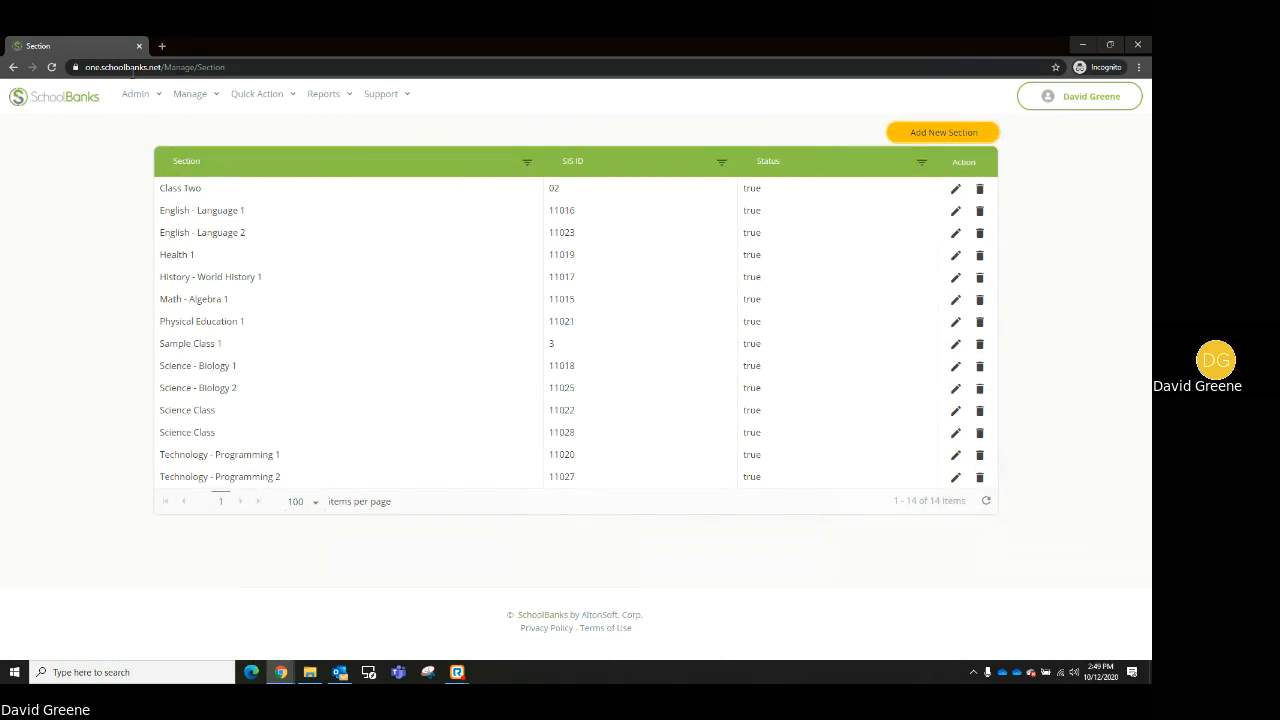
click(135, 93)
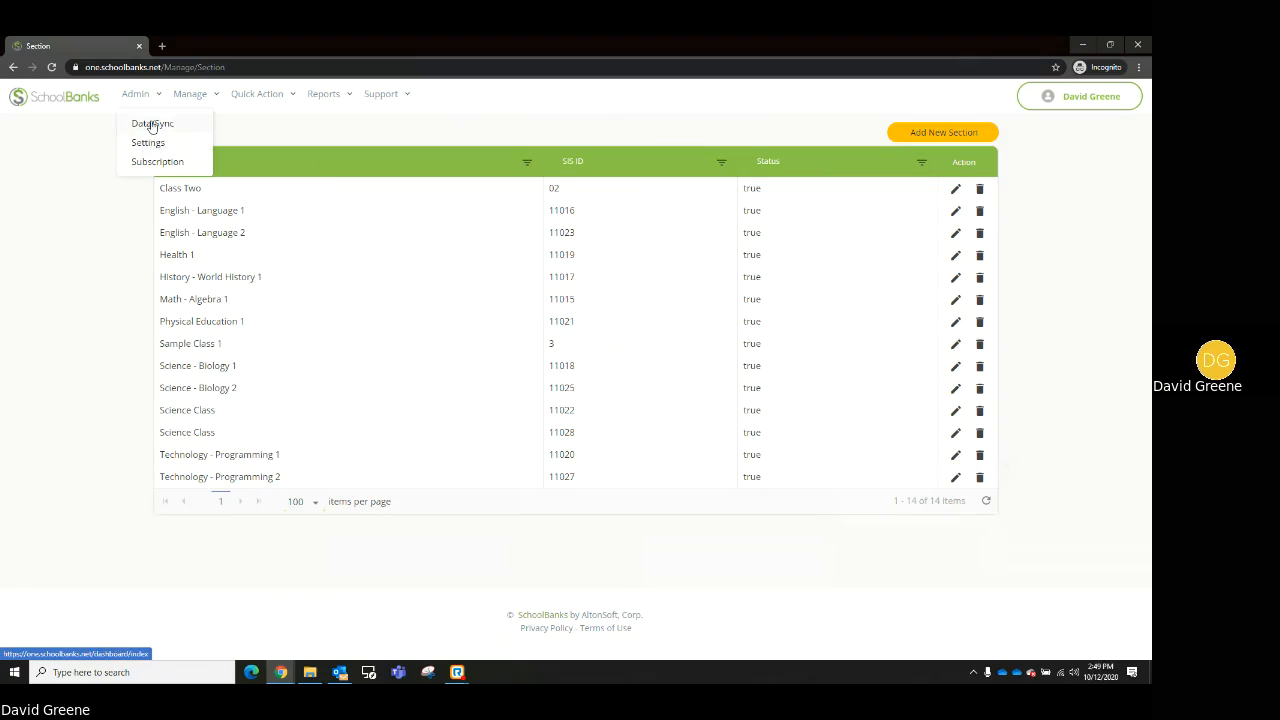
click(152, 124)
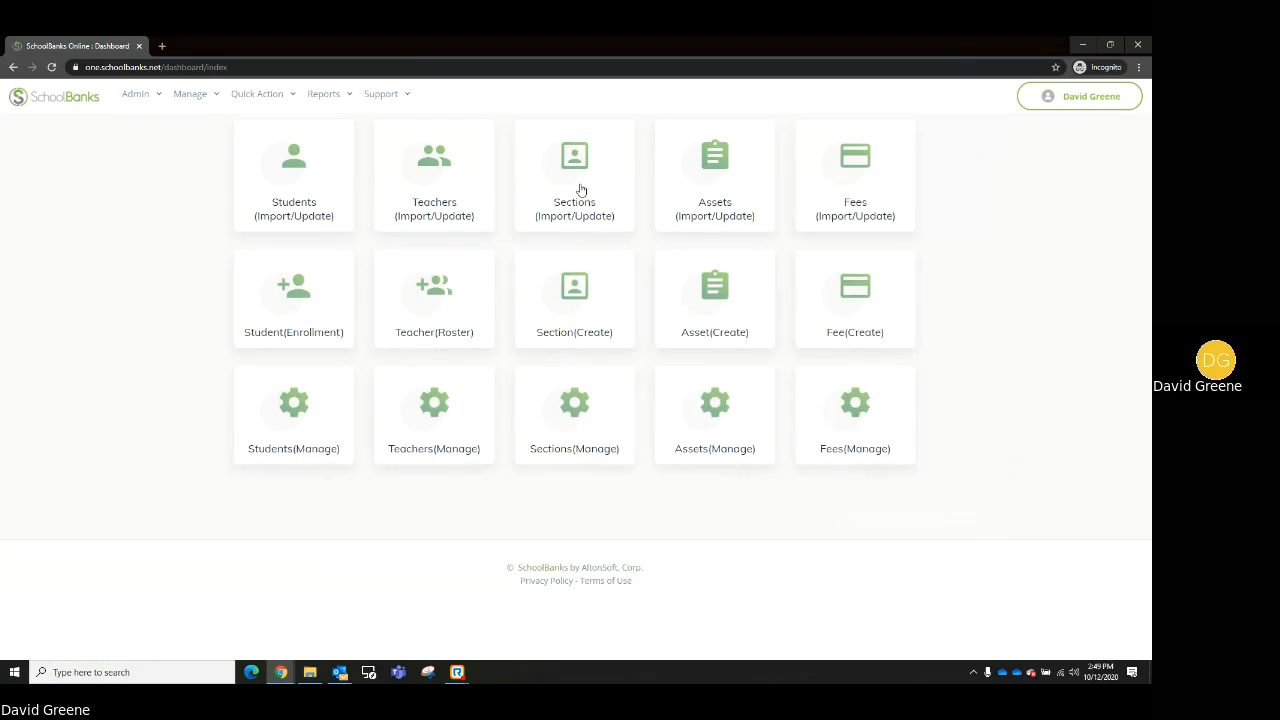
Start a sections import and browse for its file to the 25 Users folder of the SDS Format CSV samples in R2 - Developer Docs.
click(581, 190)
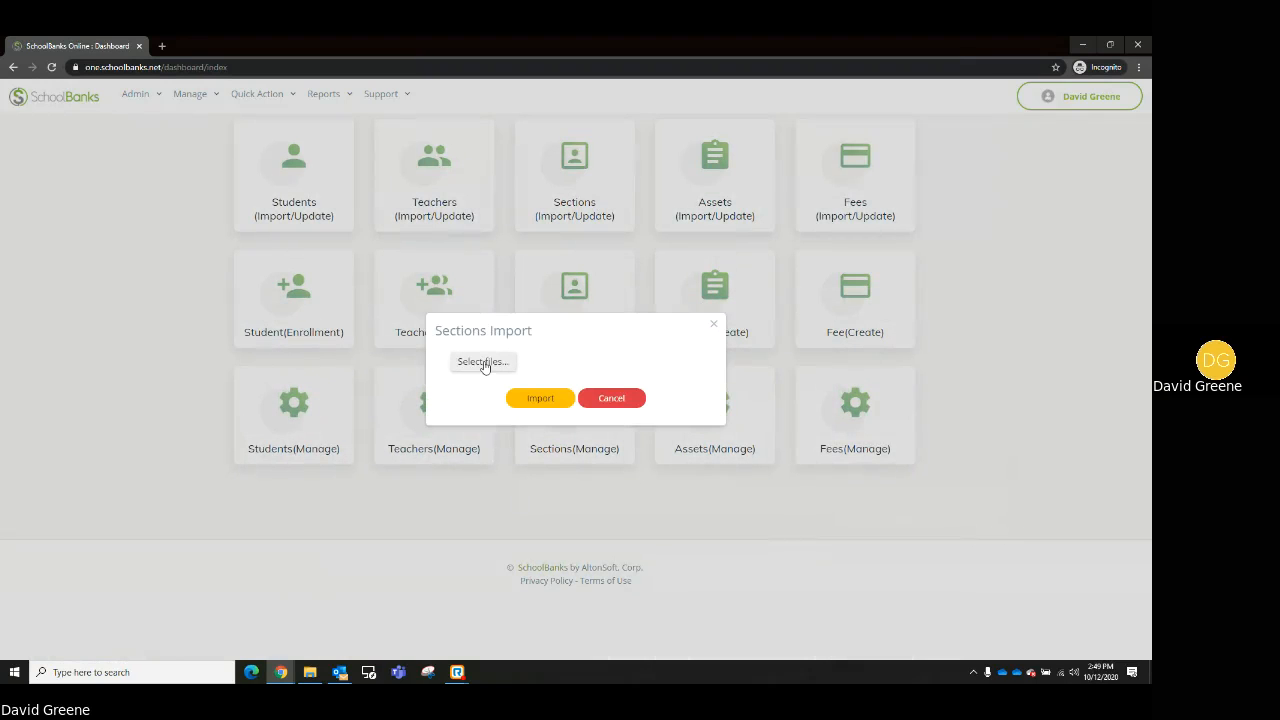
click(484, 362)
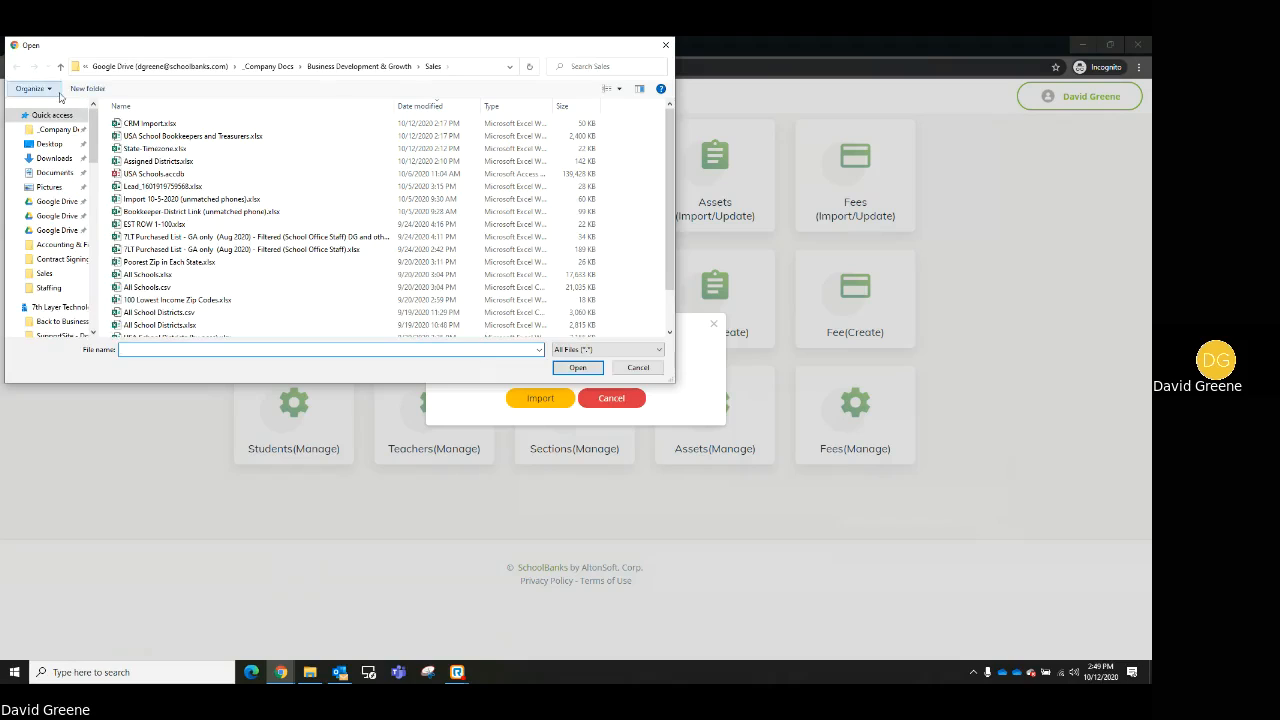
click(50, 115)
click(66, 130)
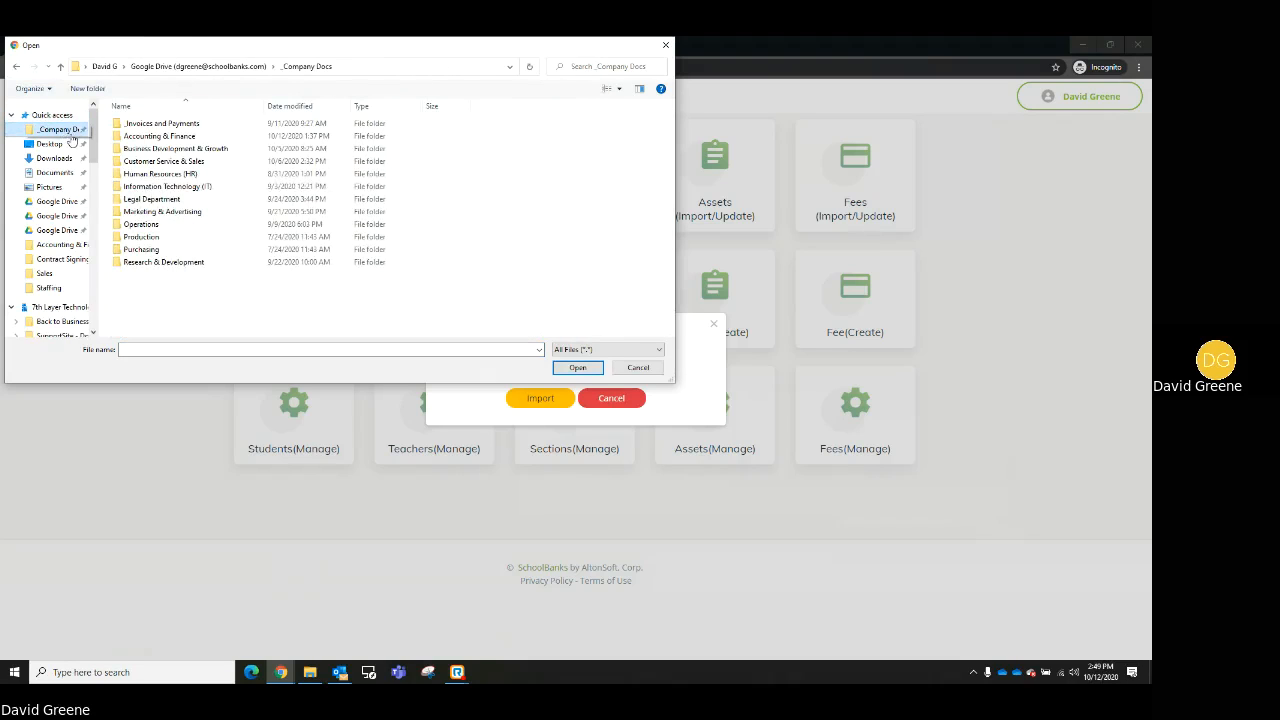
double_click(166, 262)
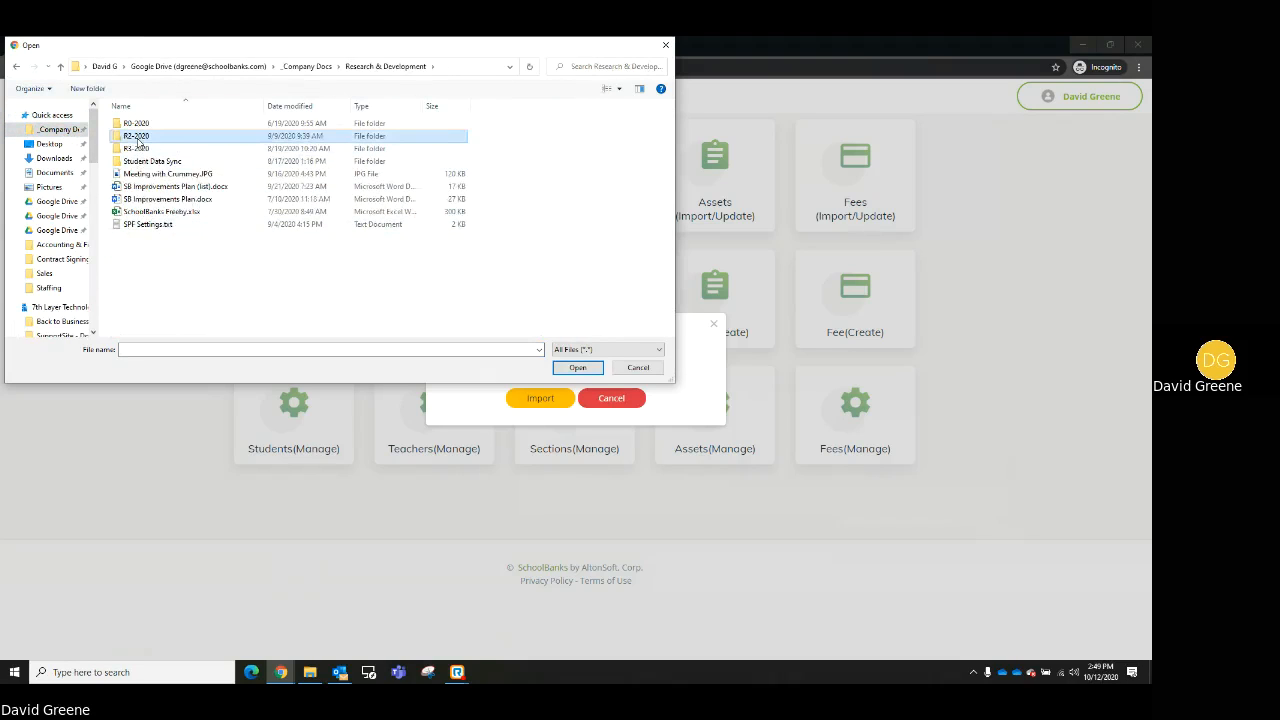
double_click(138, 136)
double_click(156, 143)
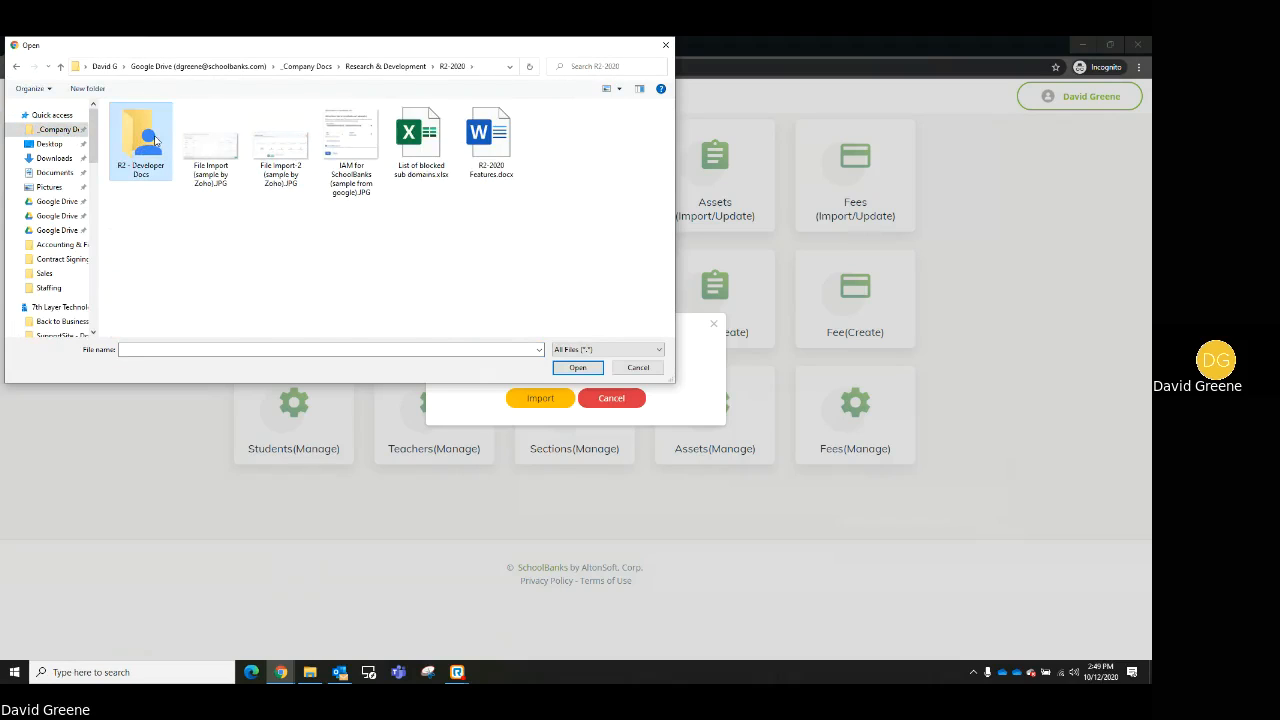
double_click(186, 136)
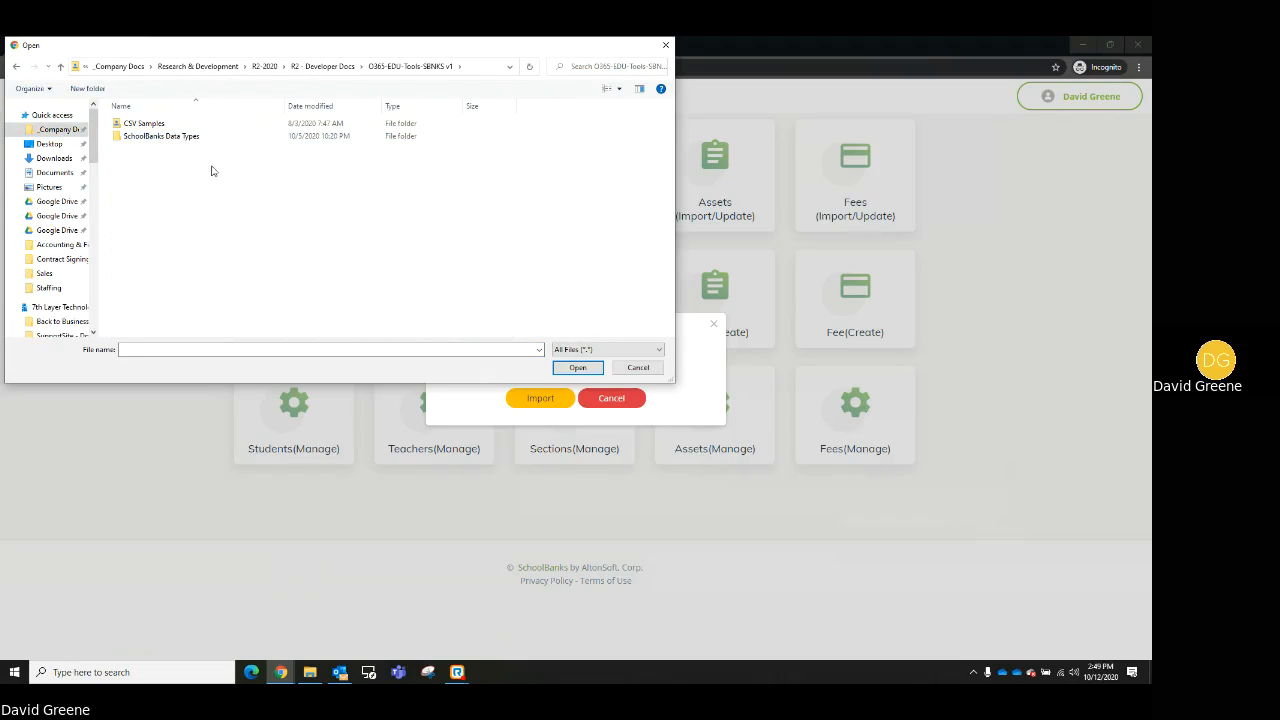
double_click(142, 125)
double_click(150, 124)
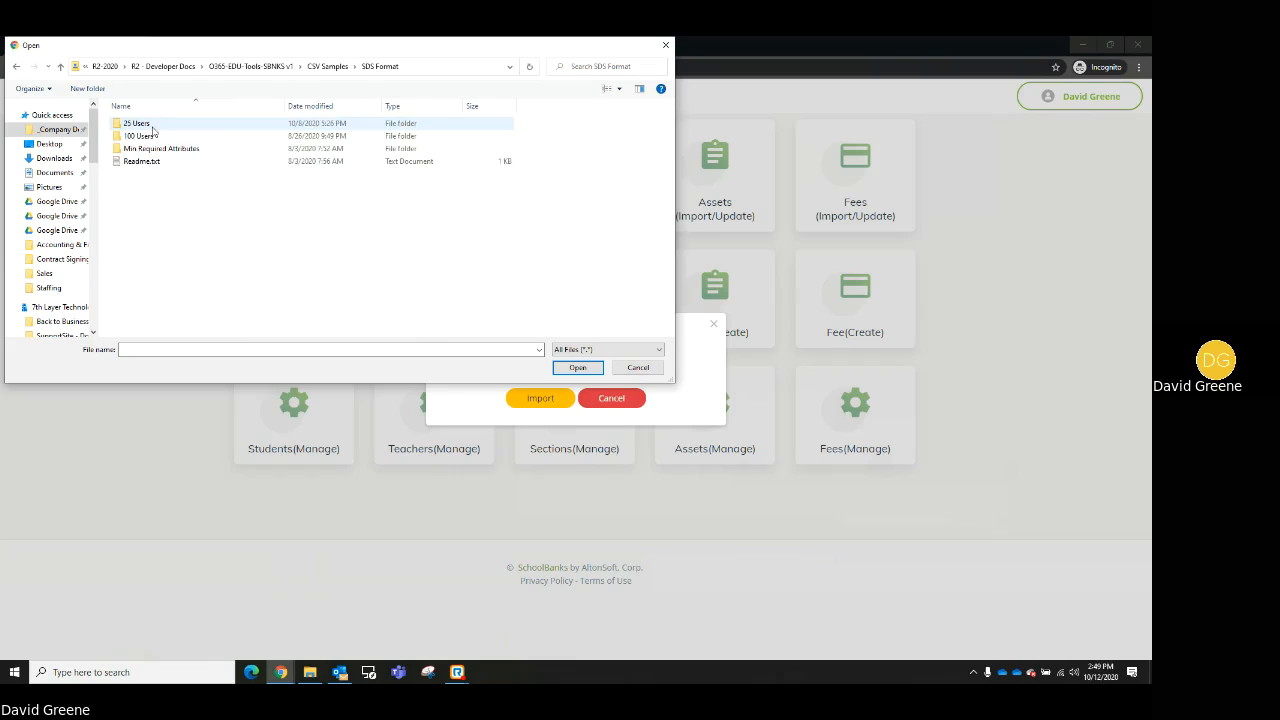
double_click(145, 124)
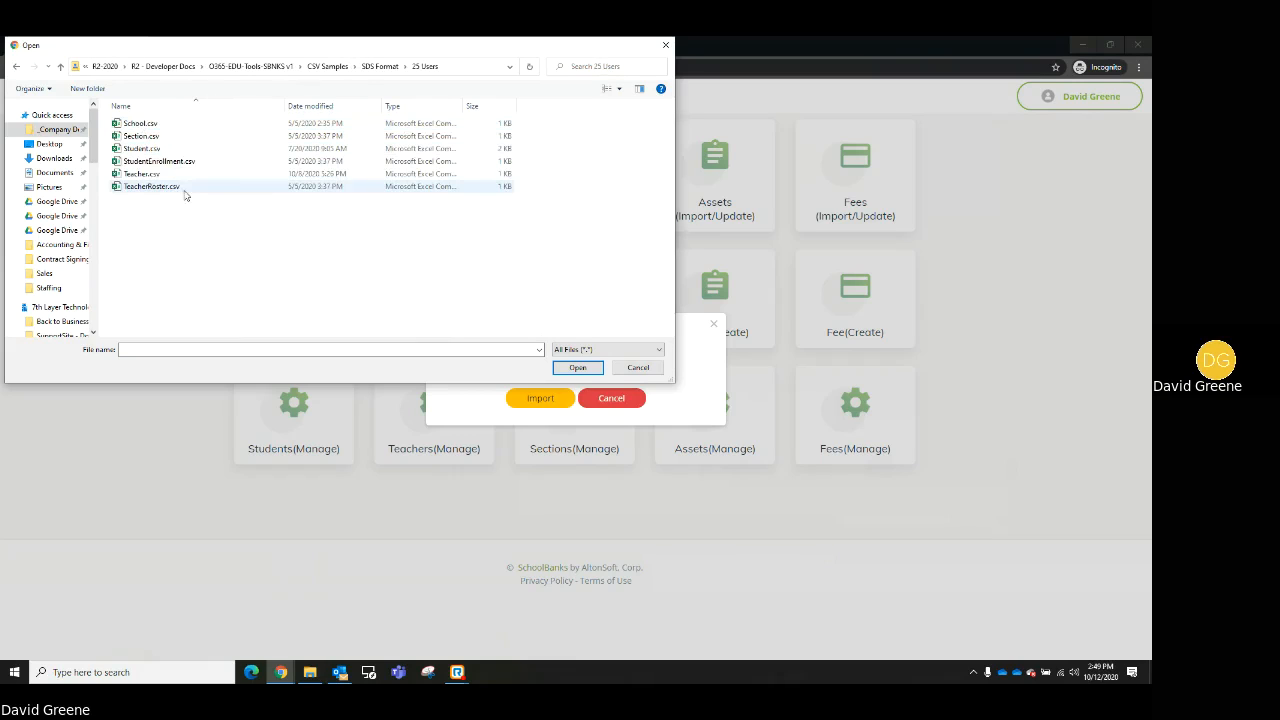
Open Section.csv from the file selection dialog to view its contents before importing.
click(153, 135)
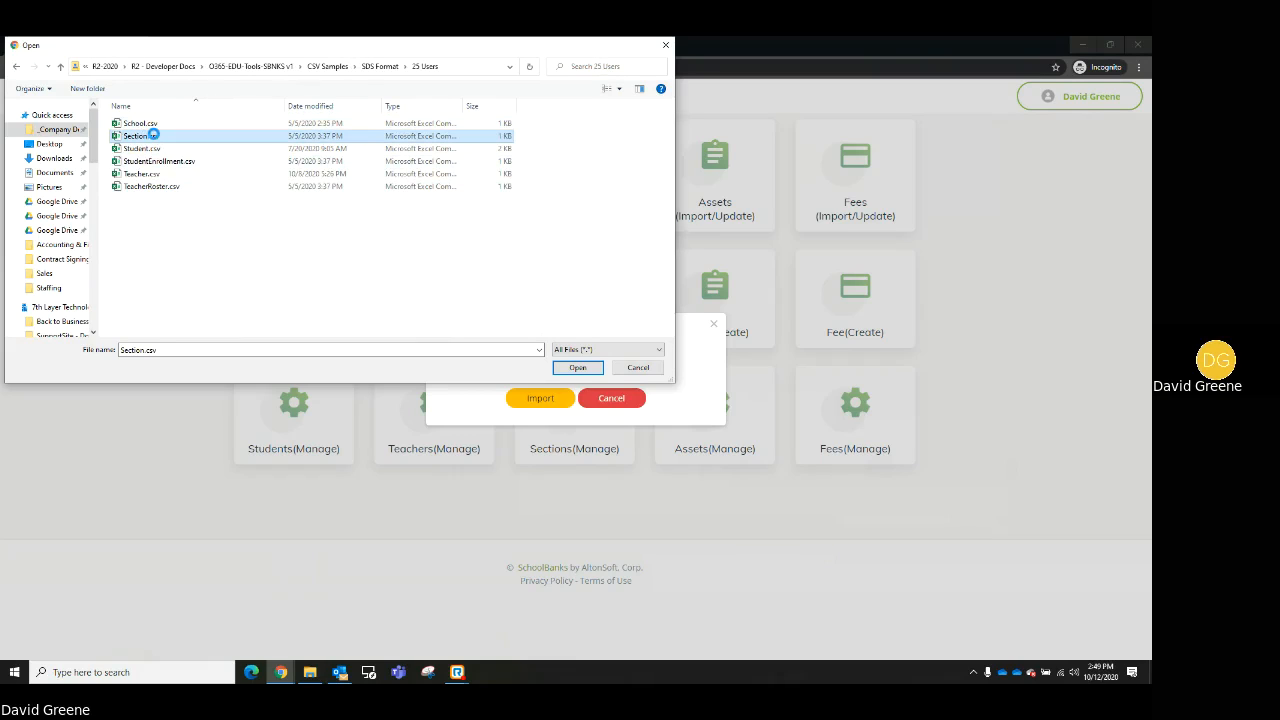
right_click(153, 135)
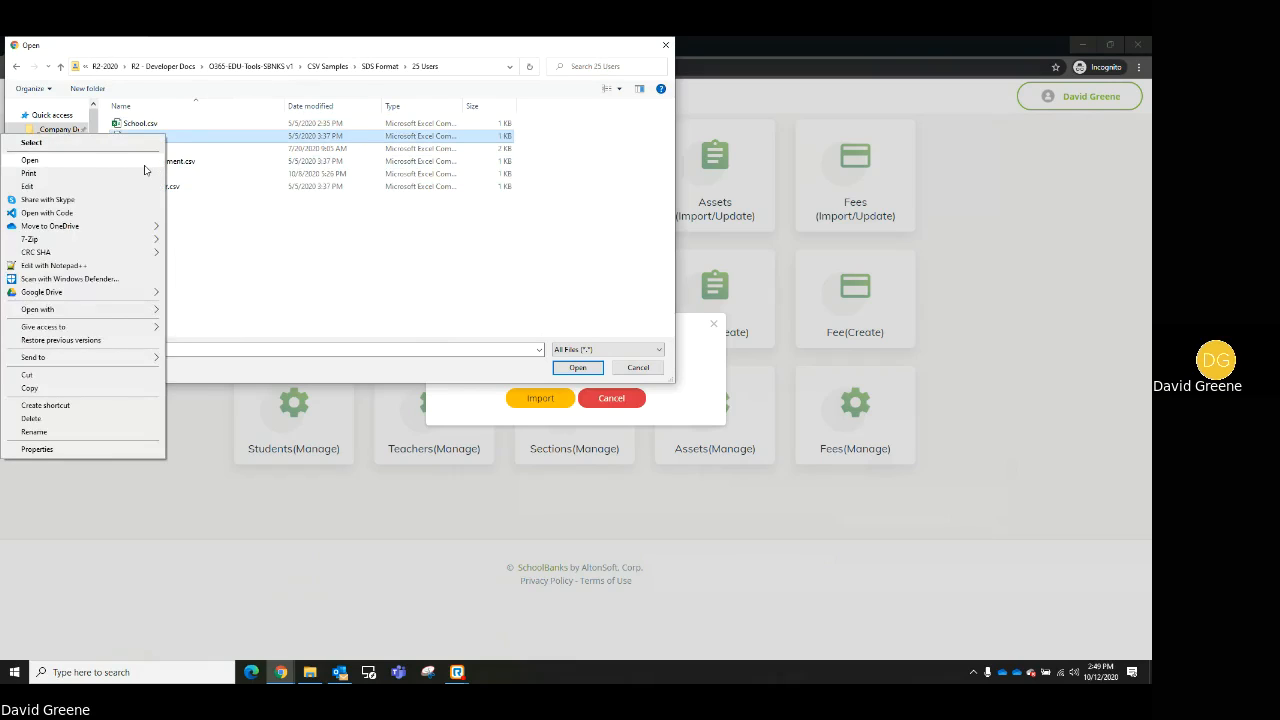
click(145, 166)
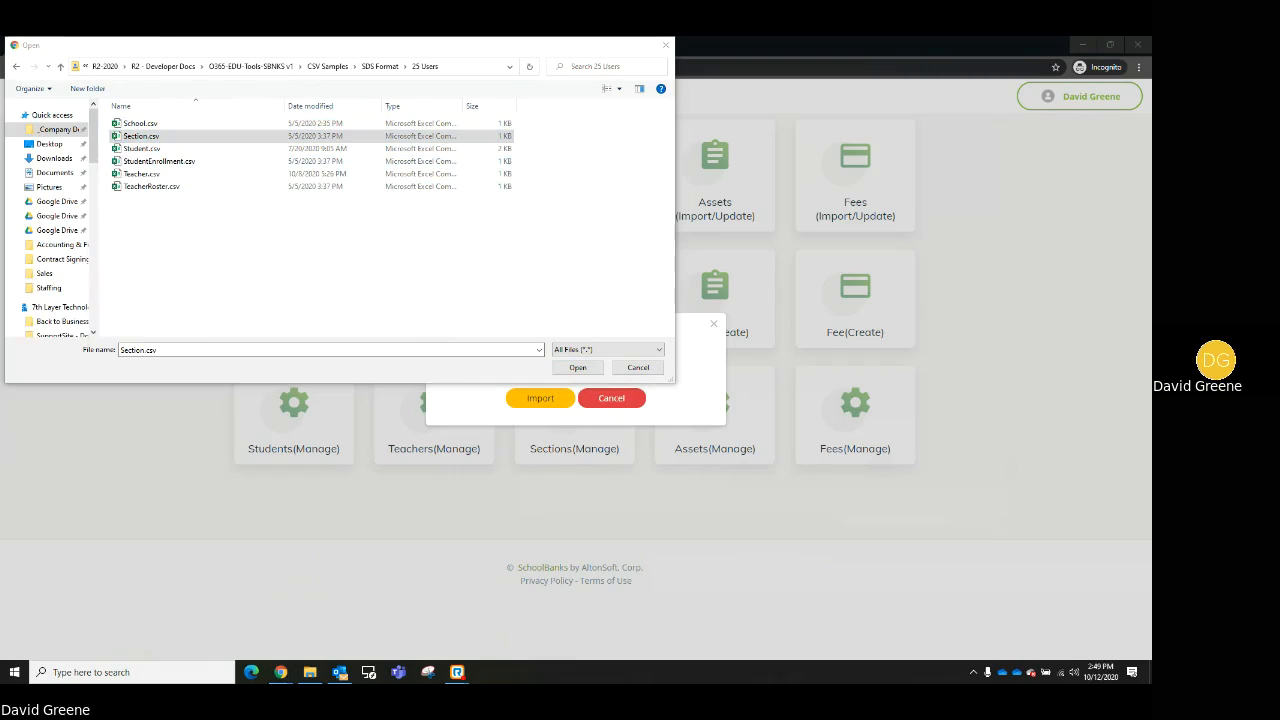
Bring the Section.csv worksheet fully into view, auto-fit all its column widths, and examine the SIS ID column.
drag(2, 158, 856, 200)
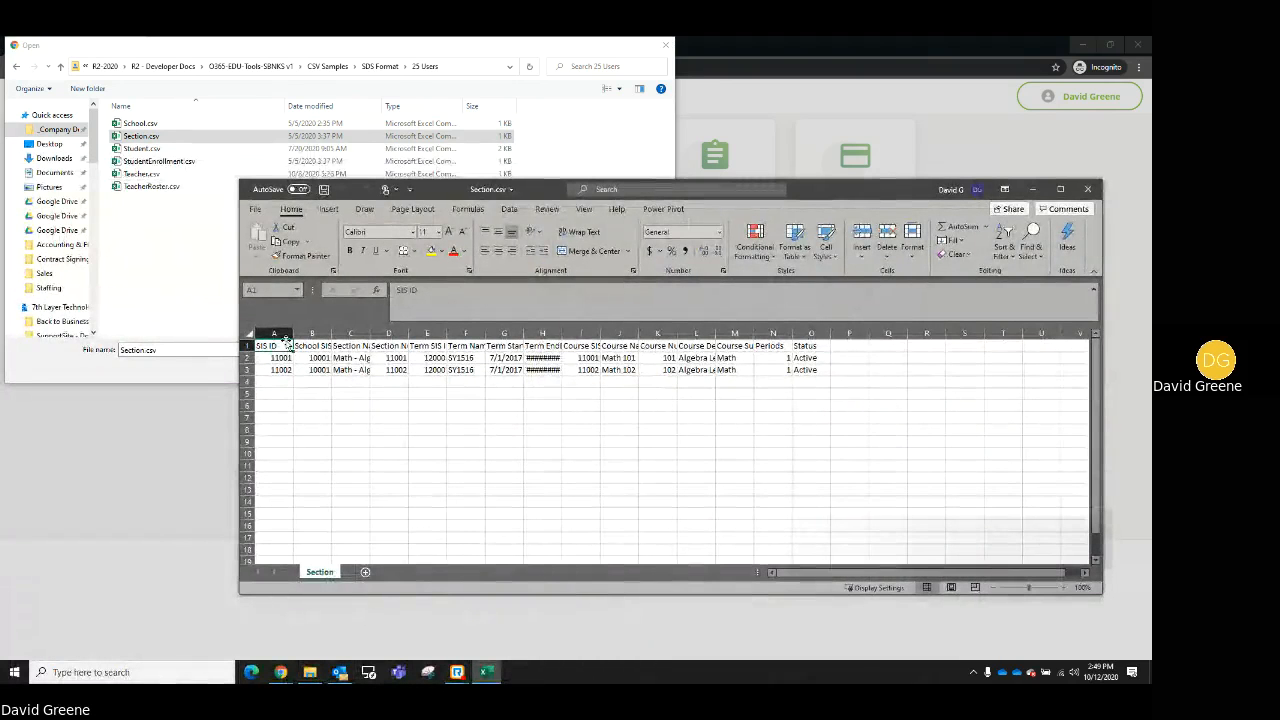
key(ctrl+a)
double_click(292, 334)
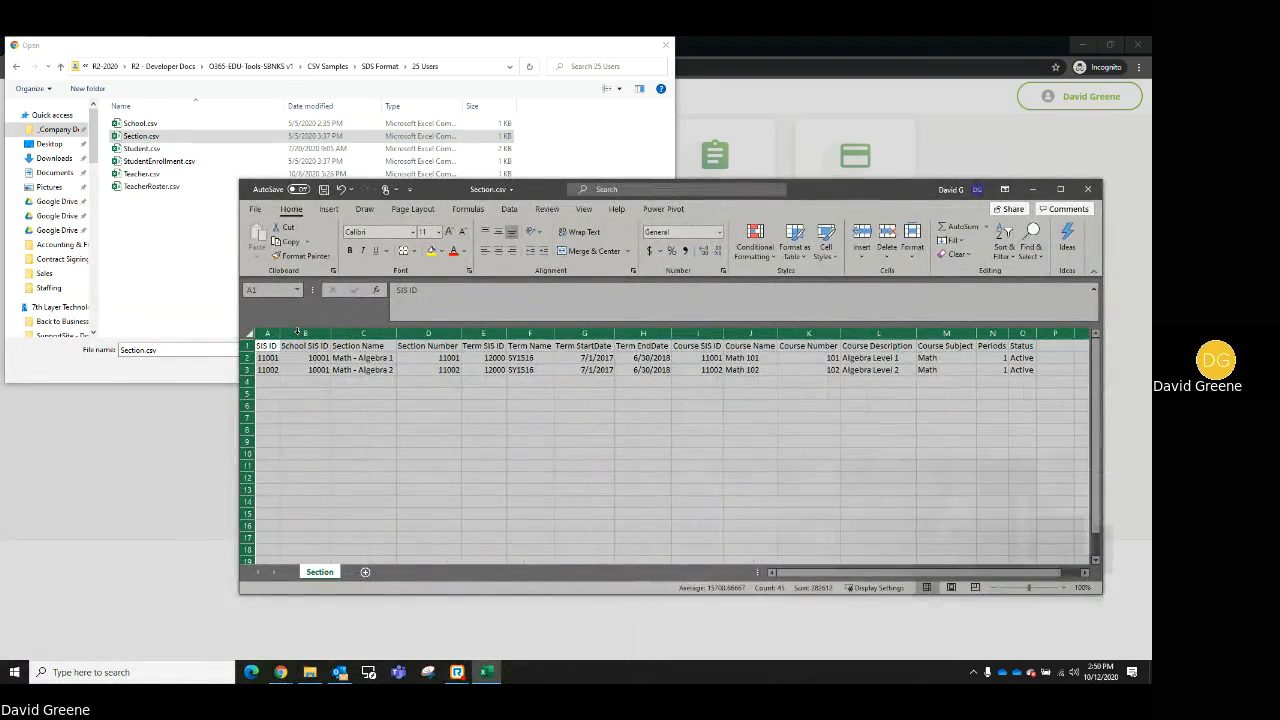
click(363, 370)
drag(270, 346, 275, 369)
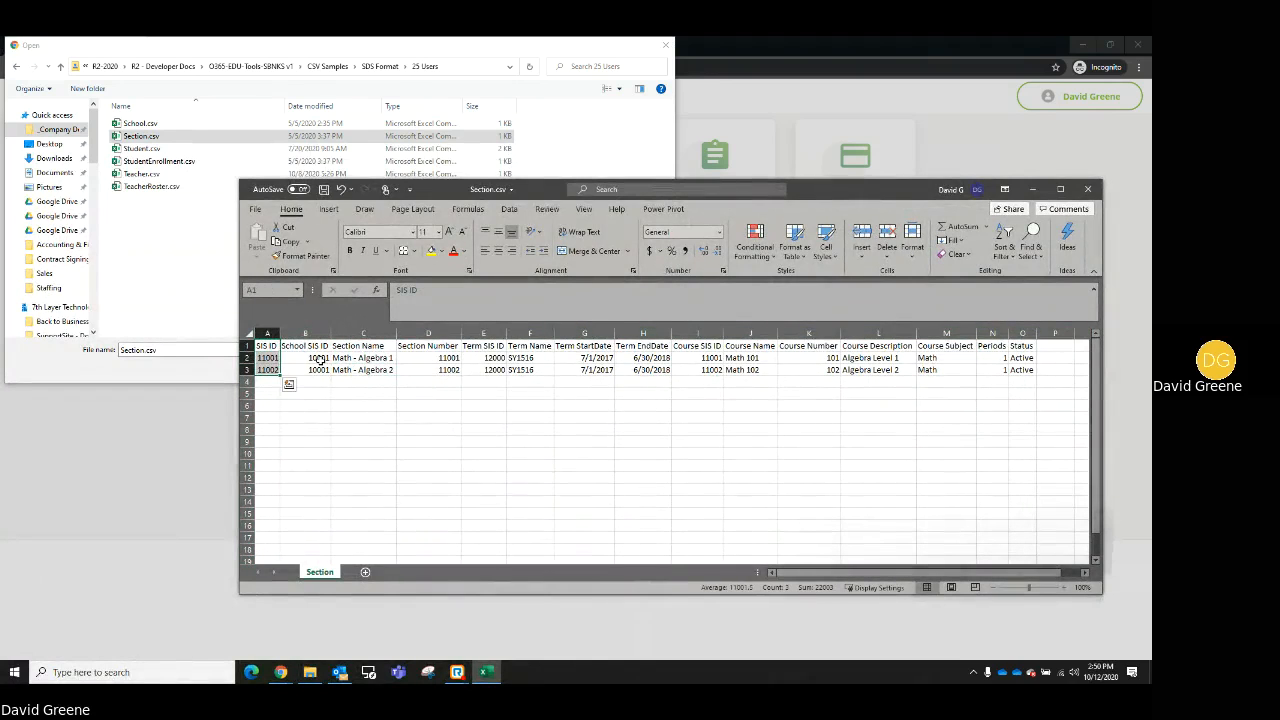
click(275, 356)
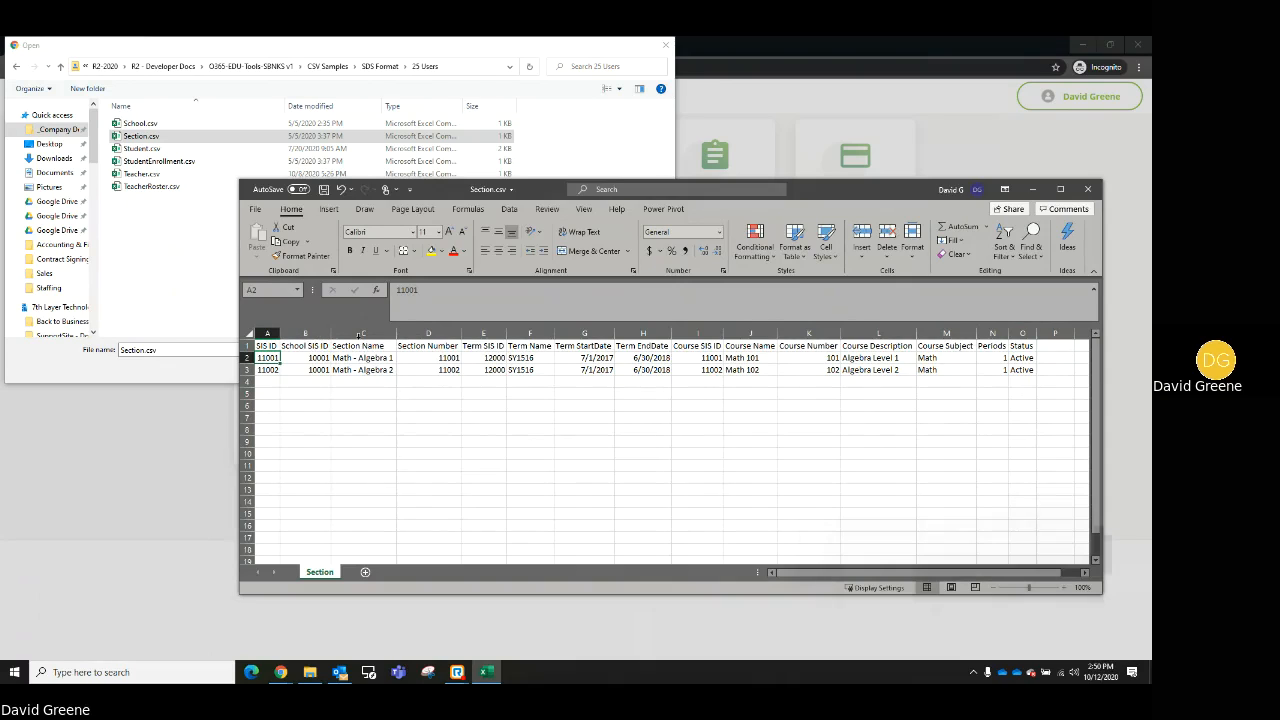
Make the Section Name column's header and entries bold in Section.csv.
drag(364, 346, 365, 377)
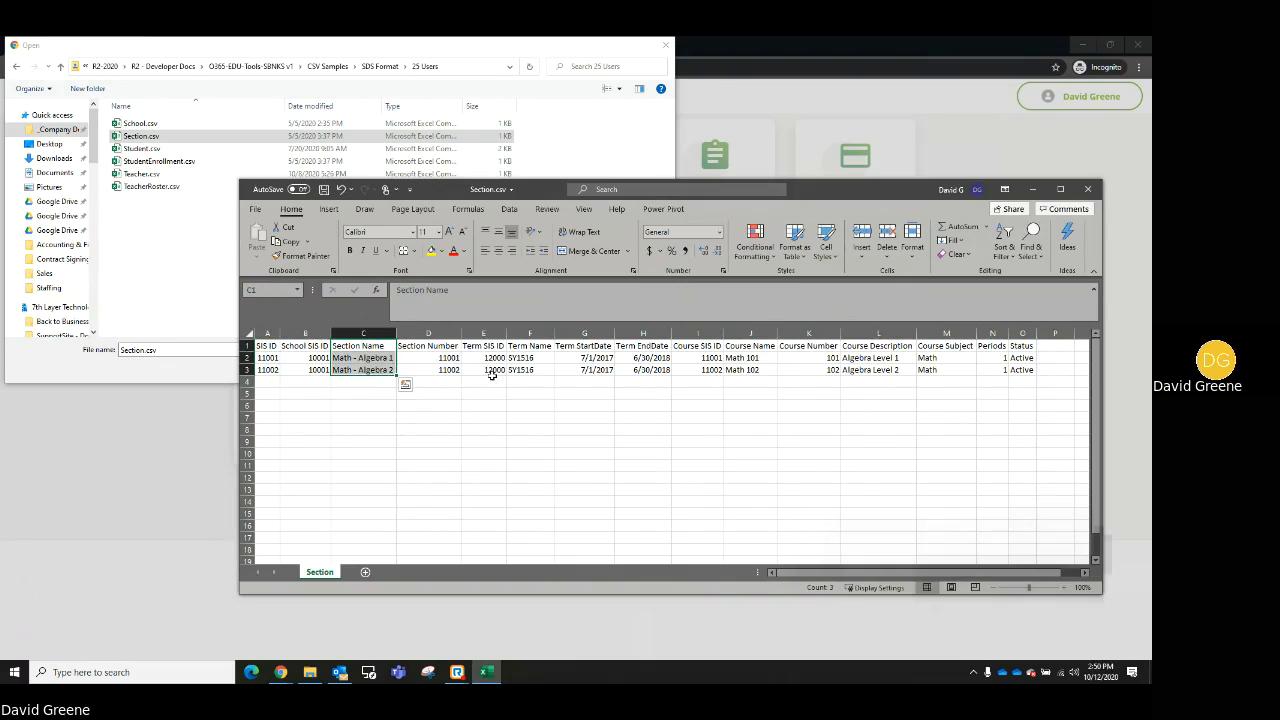
key(ctrl+b)
click(452, 370)
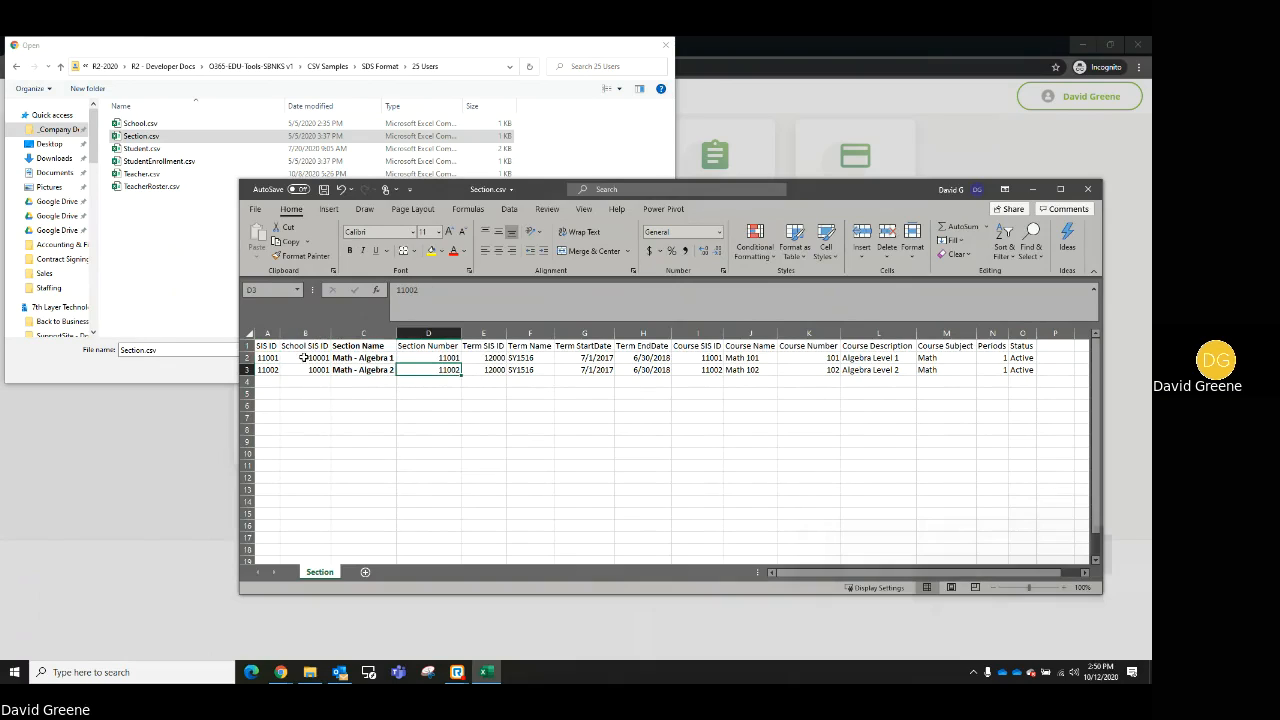
Examine the section number, school SIS ID, term date, course, periods and status columns of Section.csv.
click(452, 357)
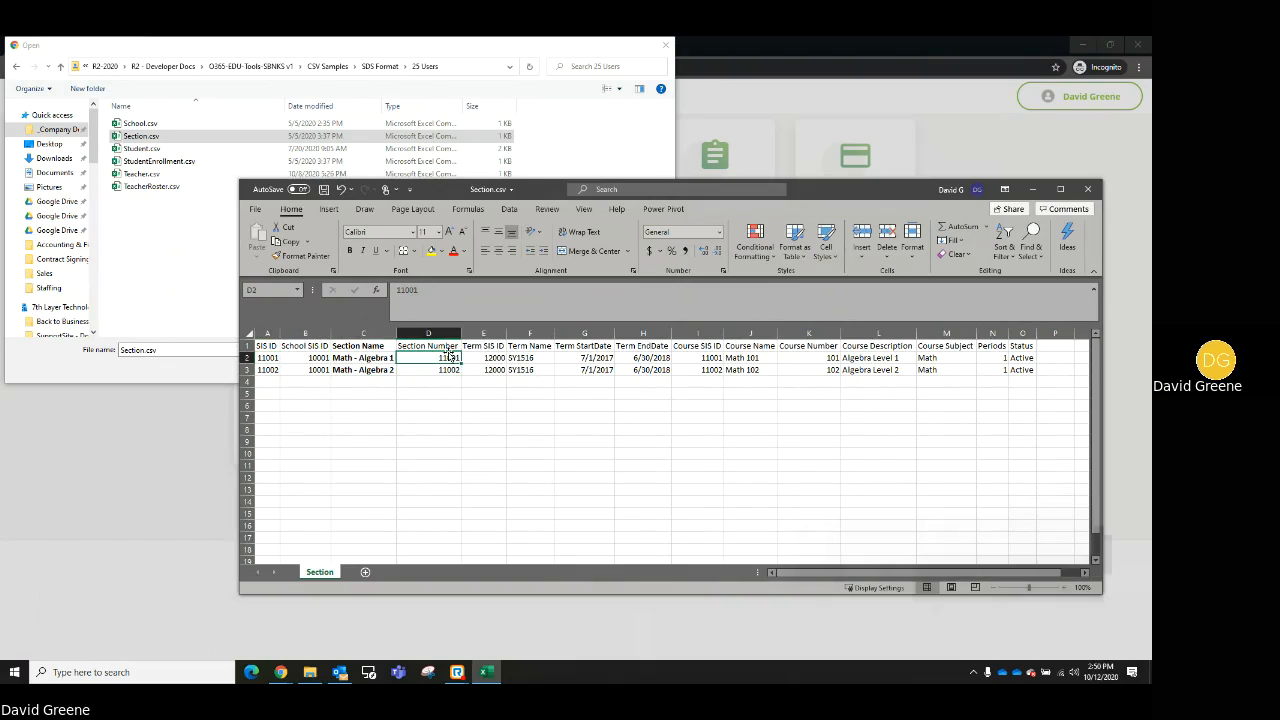
click(318, 359)
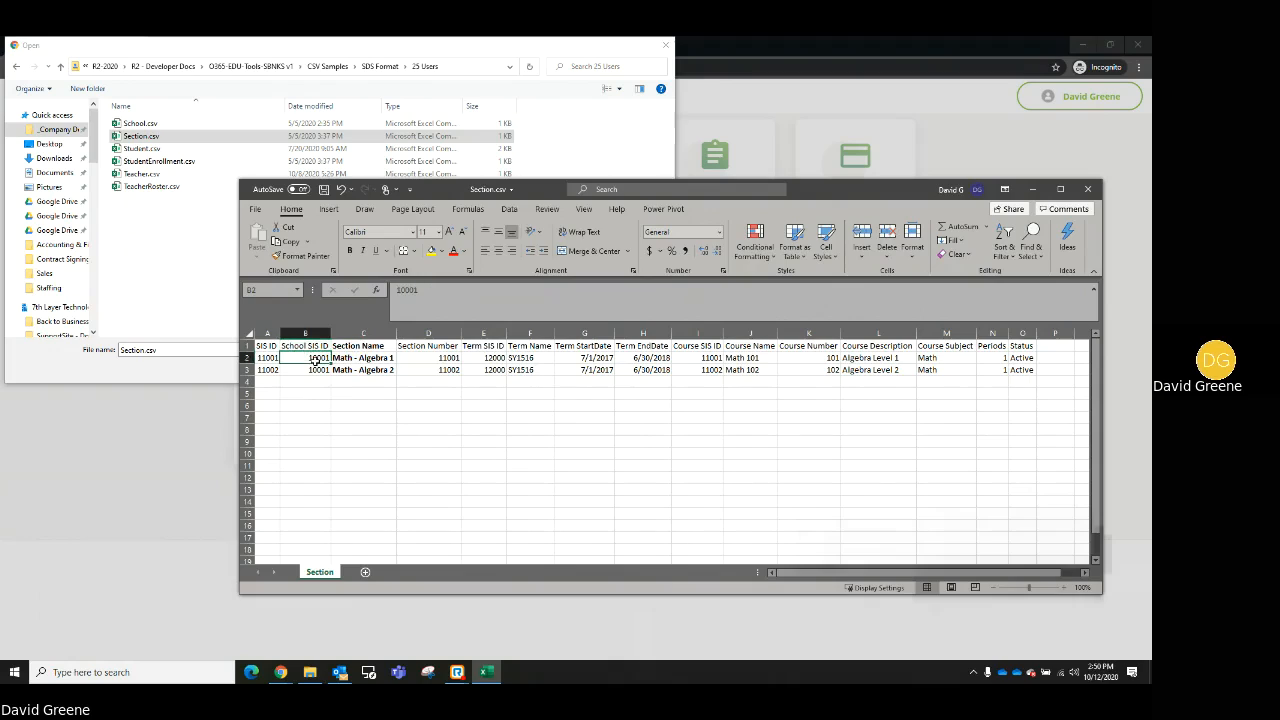
click(318, 371)
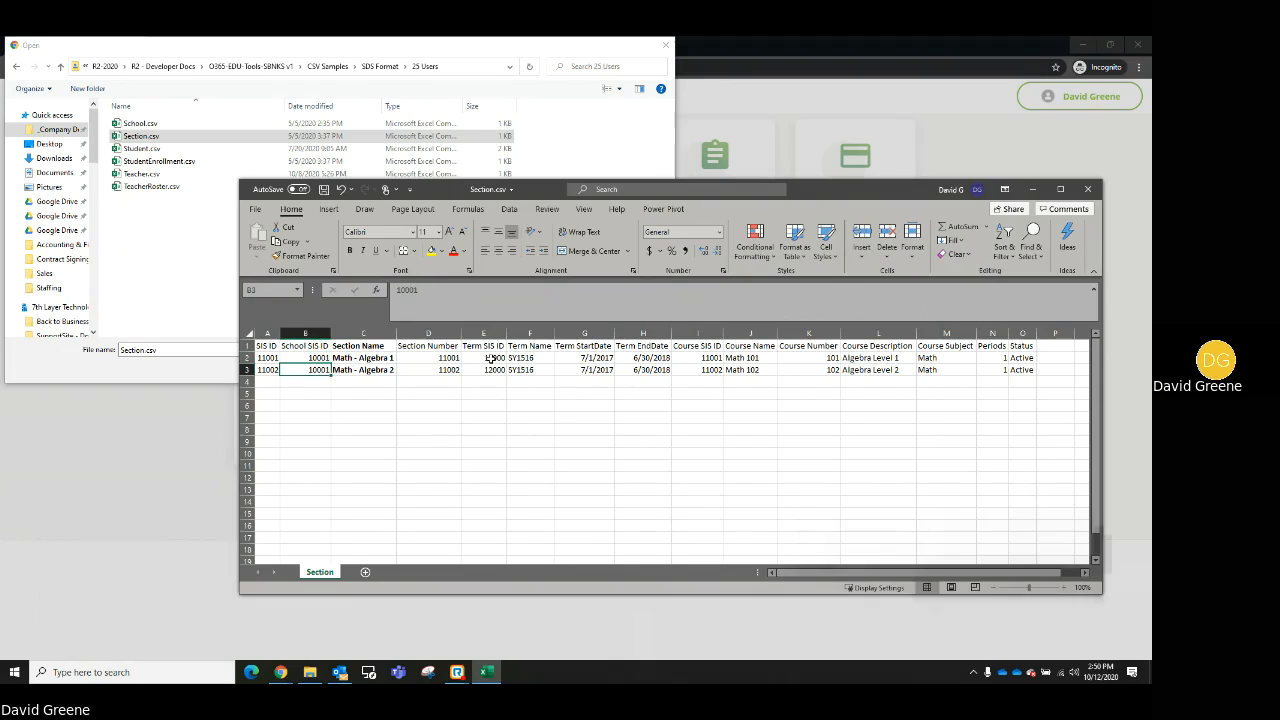
drag(582, 346, 658, 370)
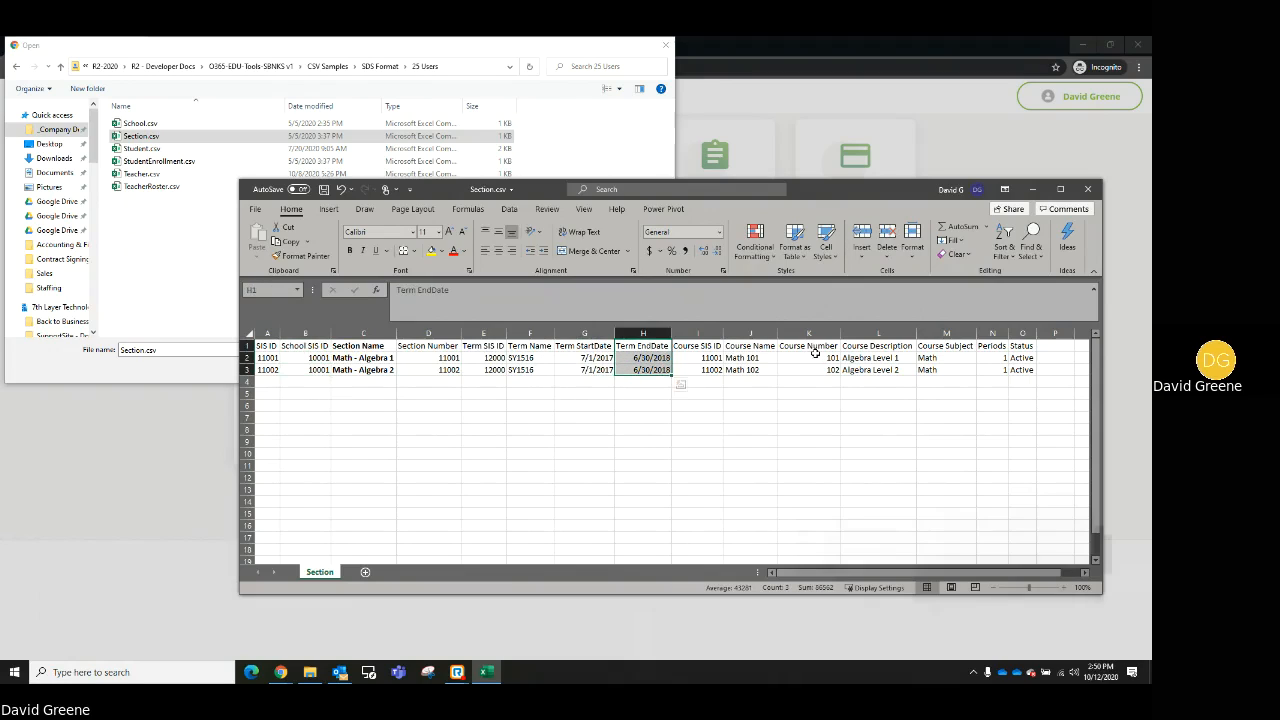
click(759, 346)
click(832, 354)
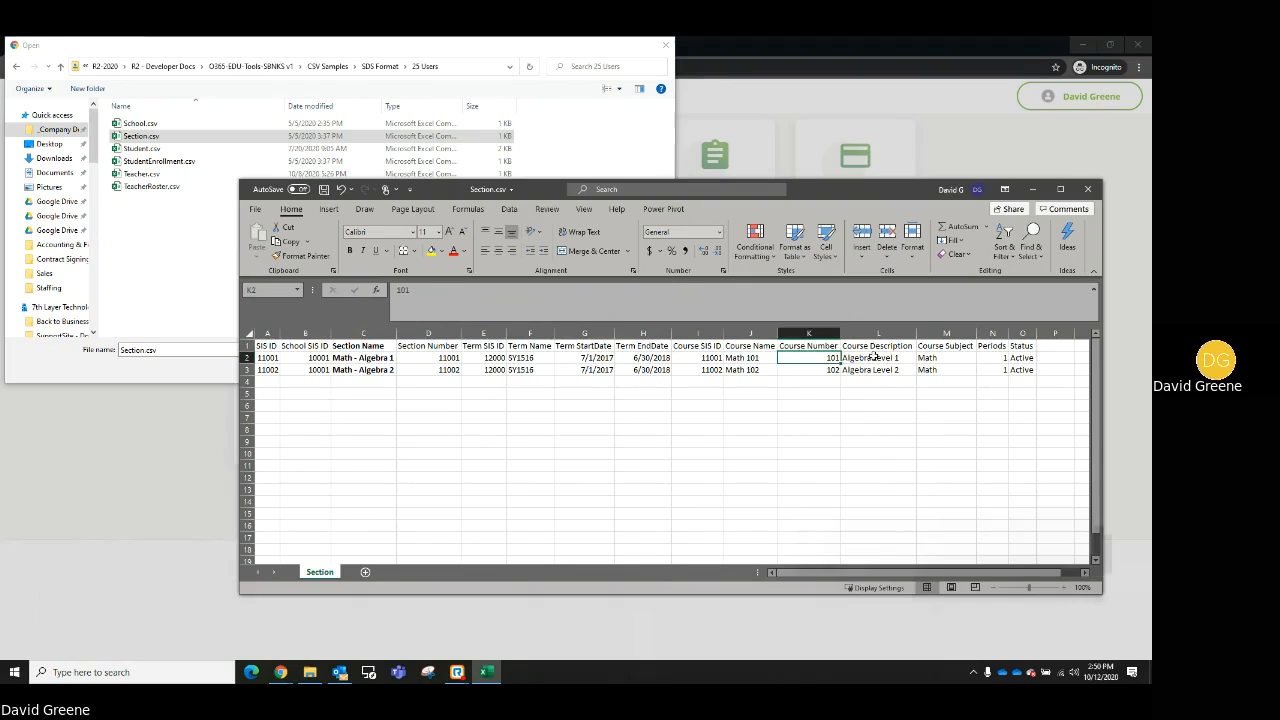
click(884, 356)
click(948, 349)
click(1005, 370)
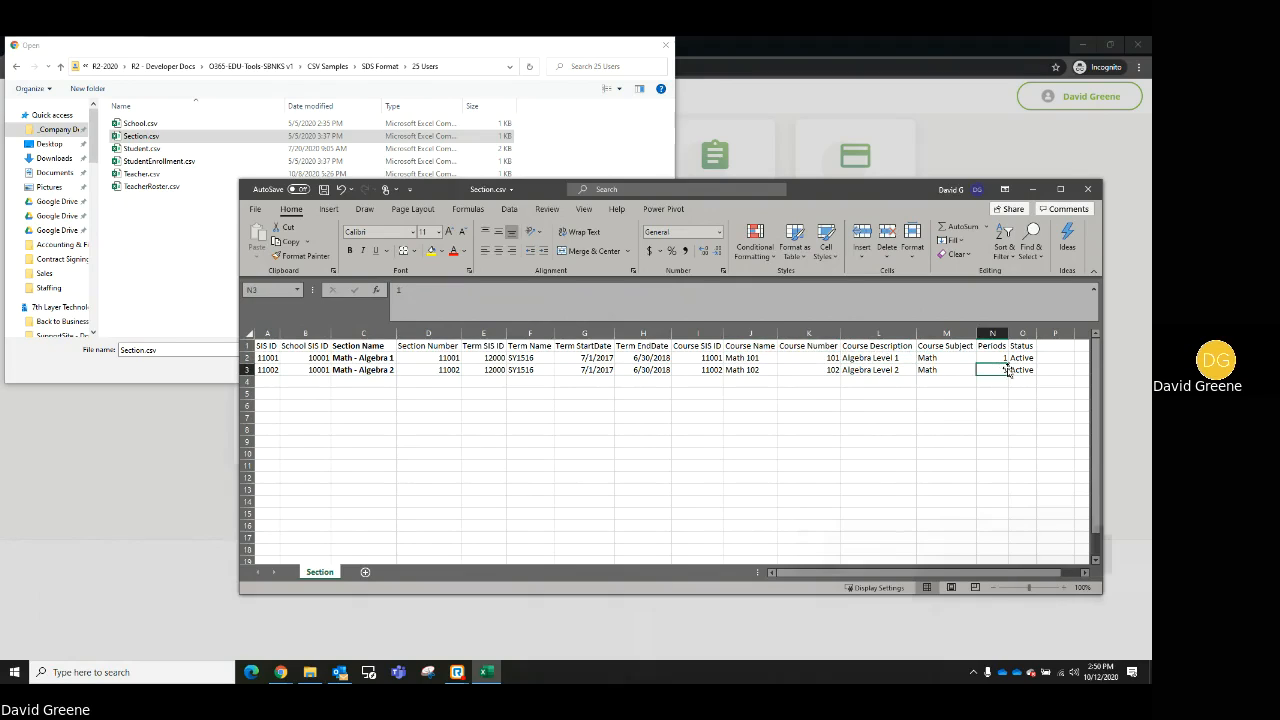
click(1030, 346)
click(1031, 370)
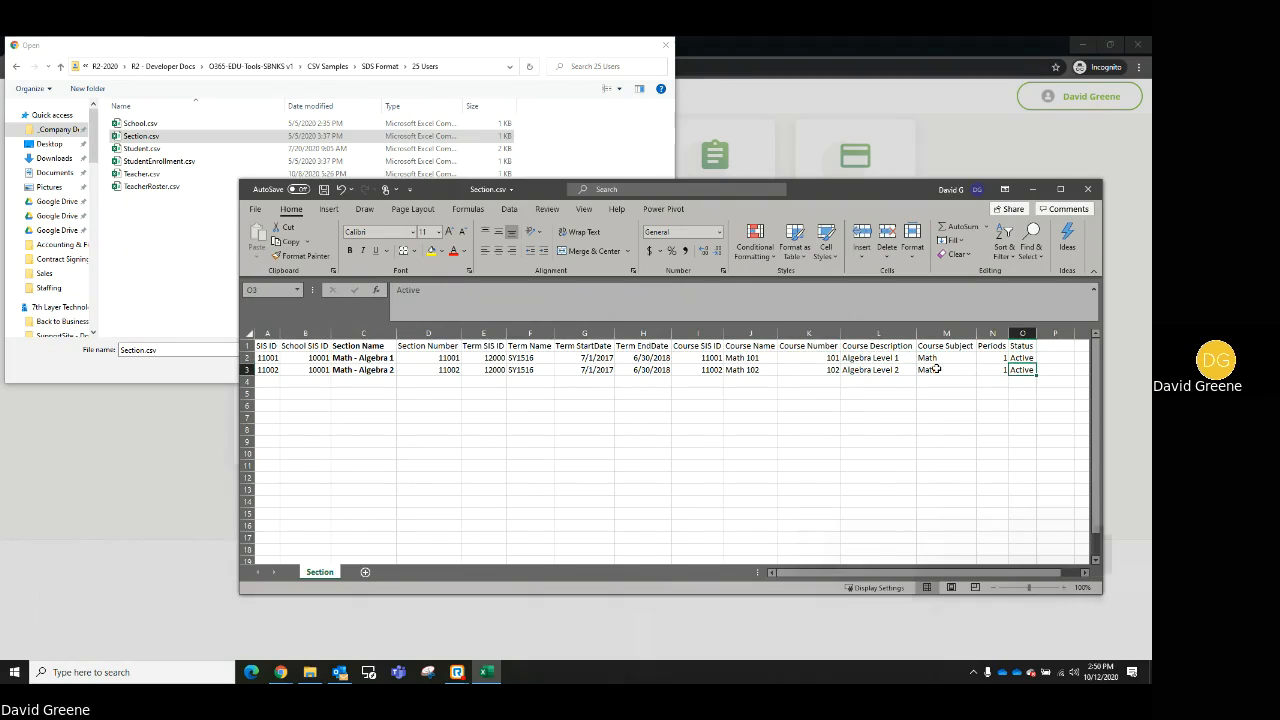
Close Section.csv without saving the changes and load that file into the sections import.
click(1087, 190)
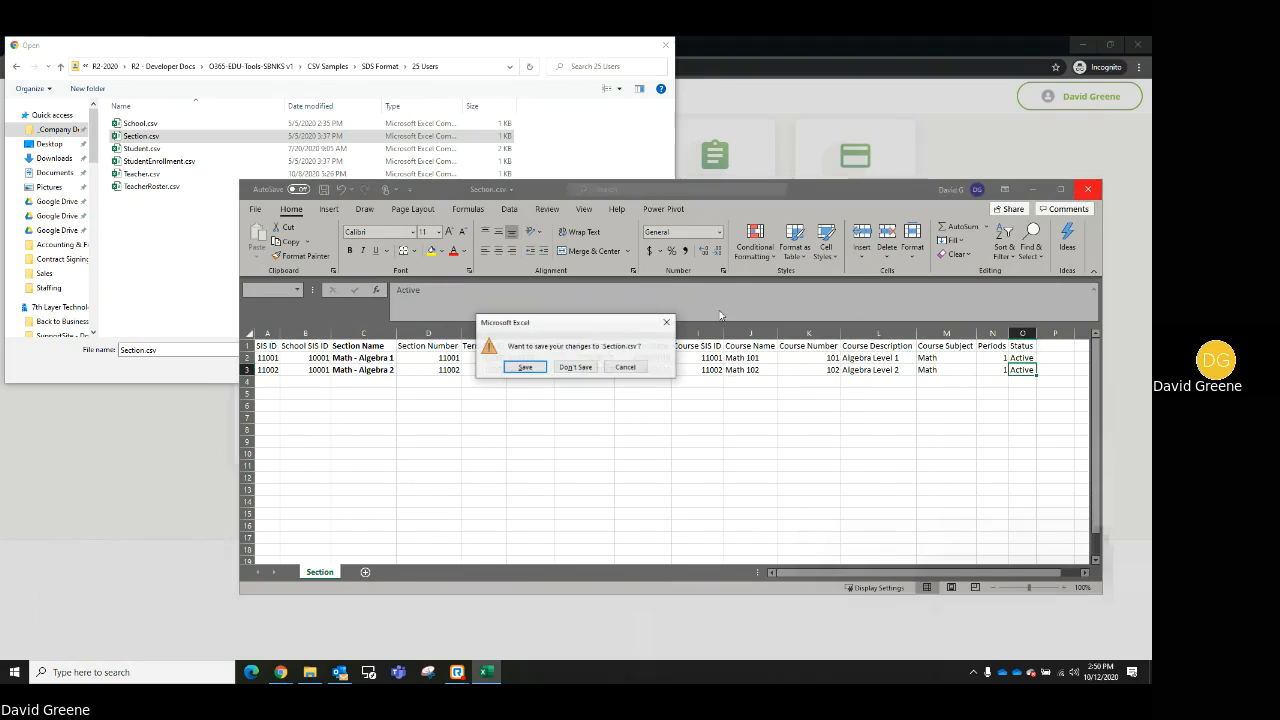
click(576, 368)
click(116, 138)
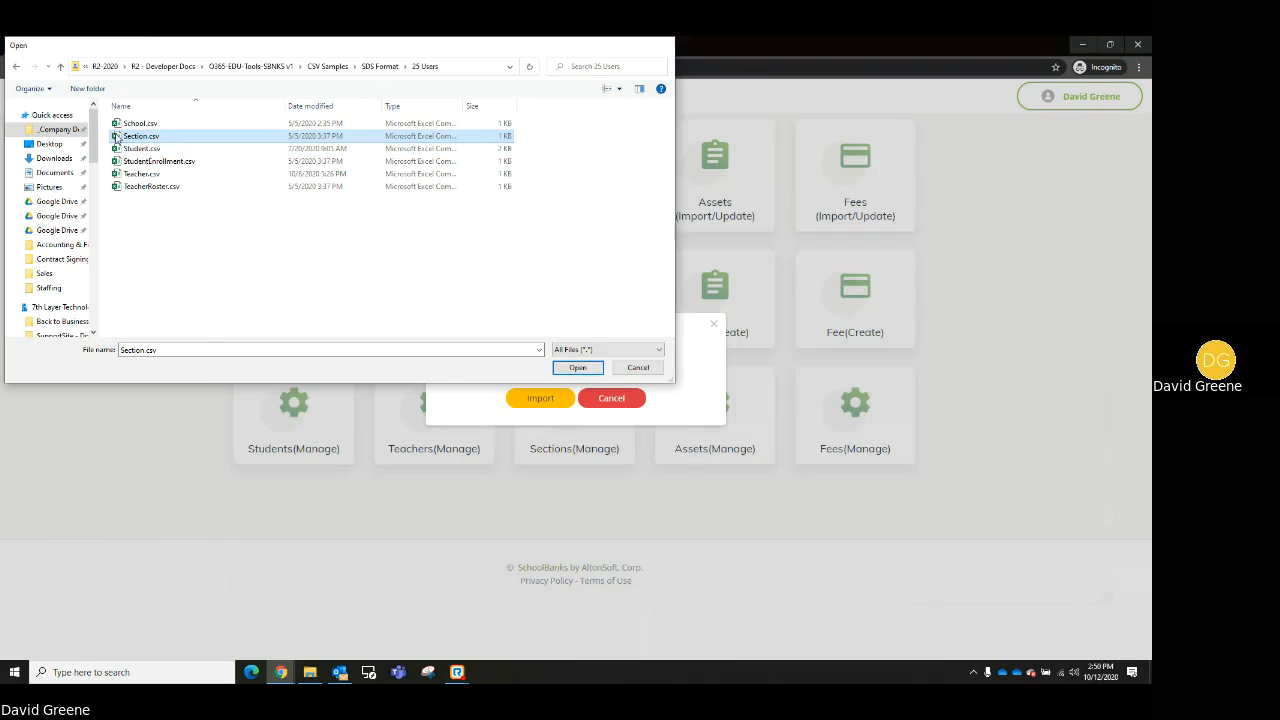
double_click(116, 138)
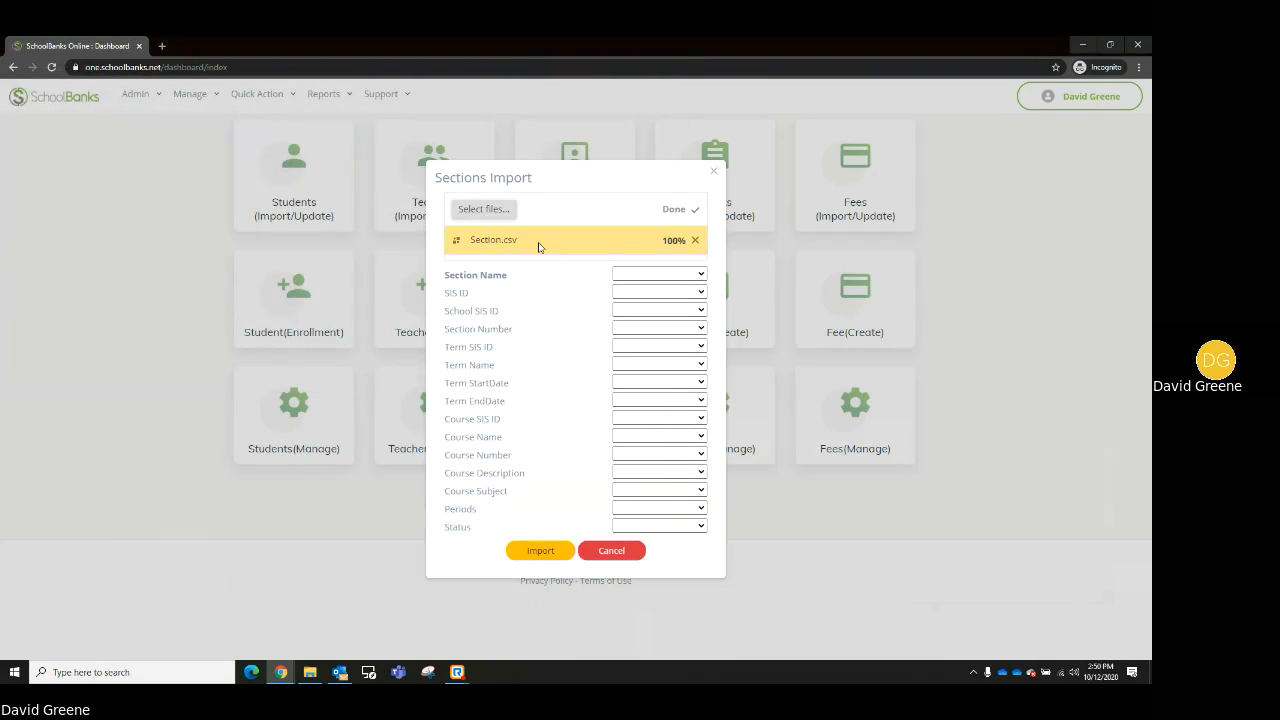
Map the Section Name, SIS ID and School SIS ID import fields to the file columns of the same names.
click(700, 274)
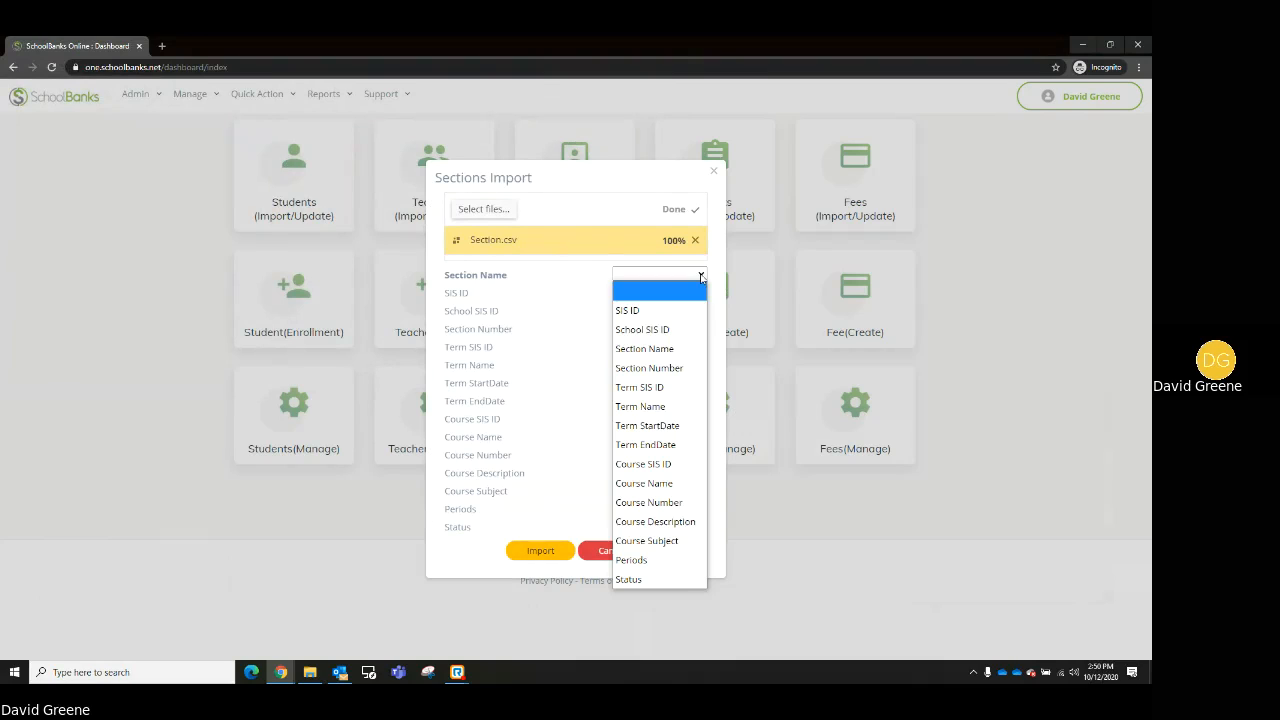
click(686, 354)
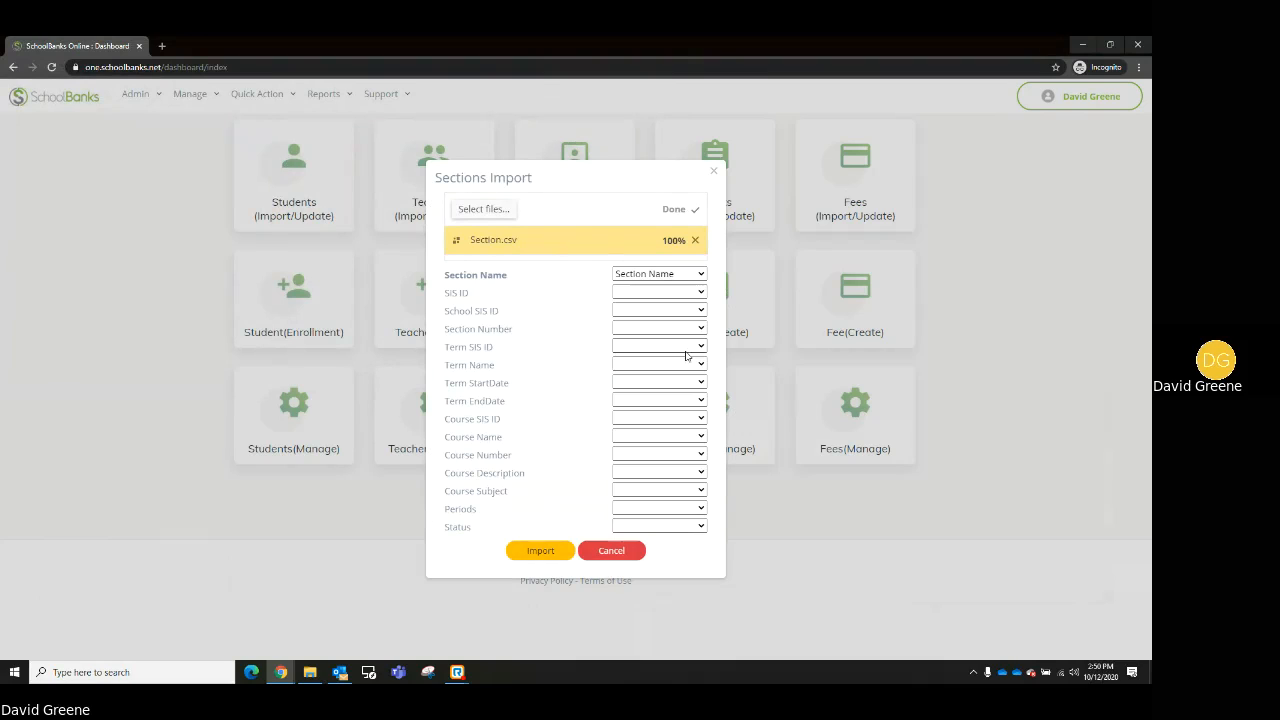
click(703, 292)
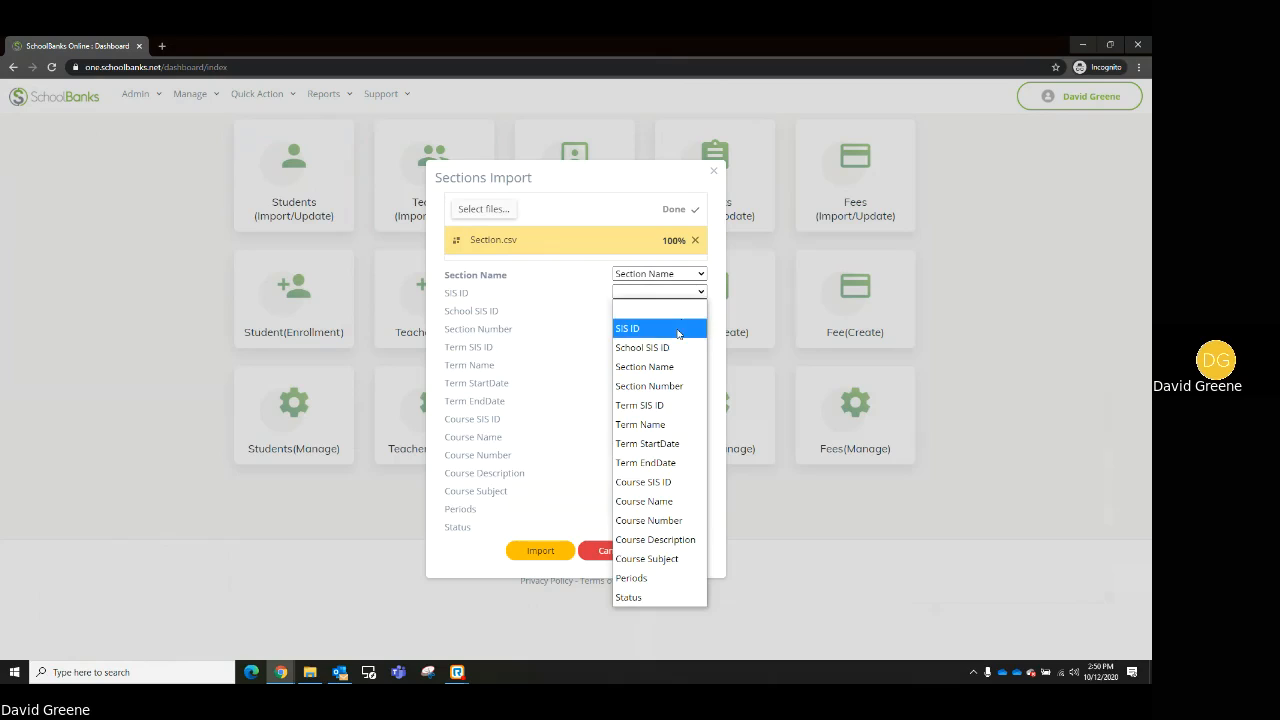
click(682, 328)
click(686, 310)
click(681, 365)
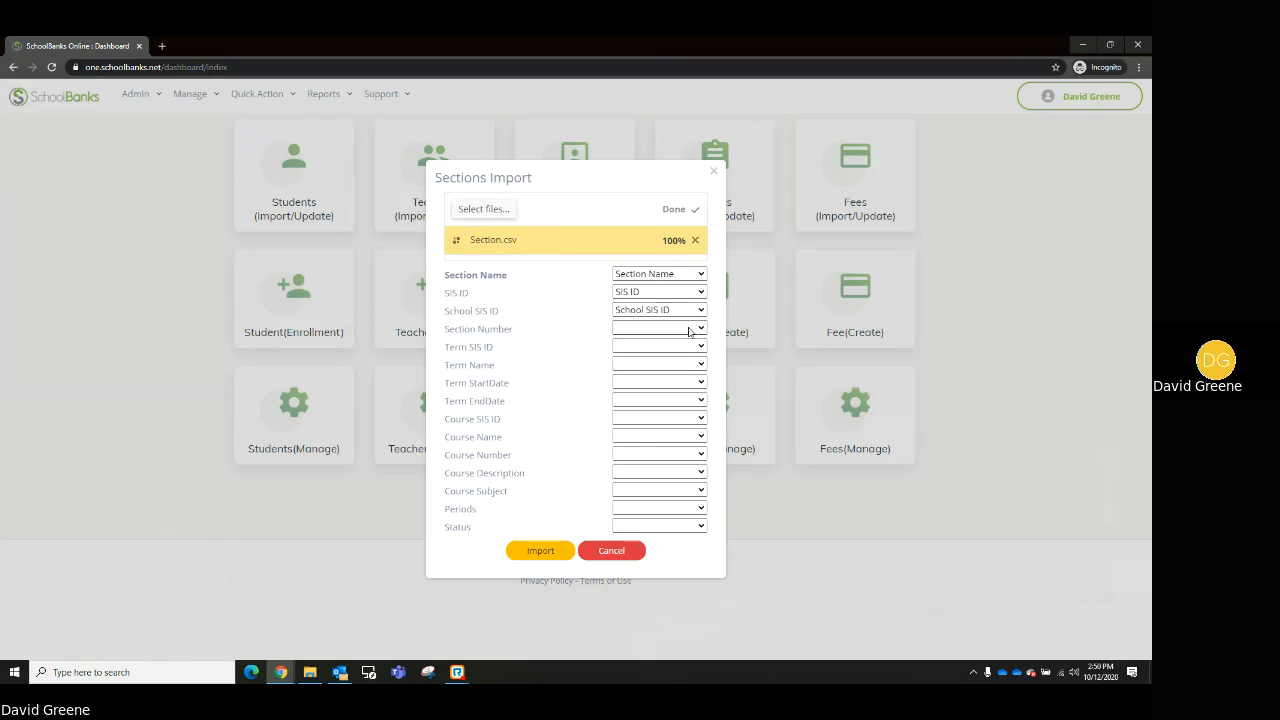
Map the Section Number and Term SIS ID import fields to their matching file columns.
click(690, 330)
click(688, 420)
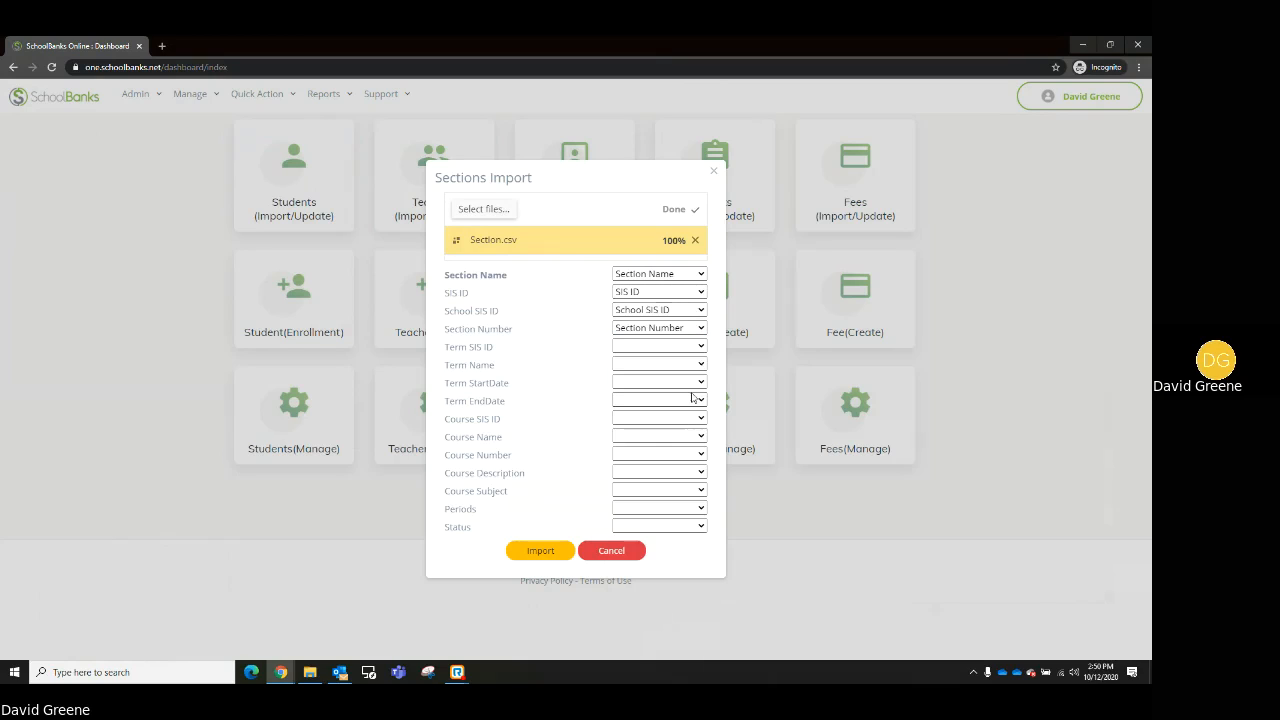
click(697, 347)
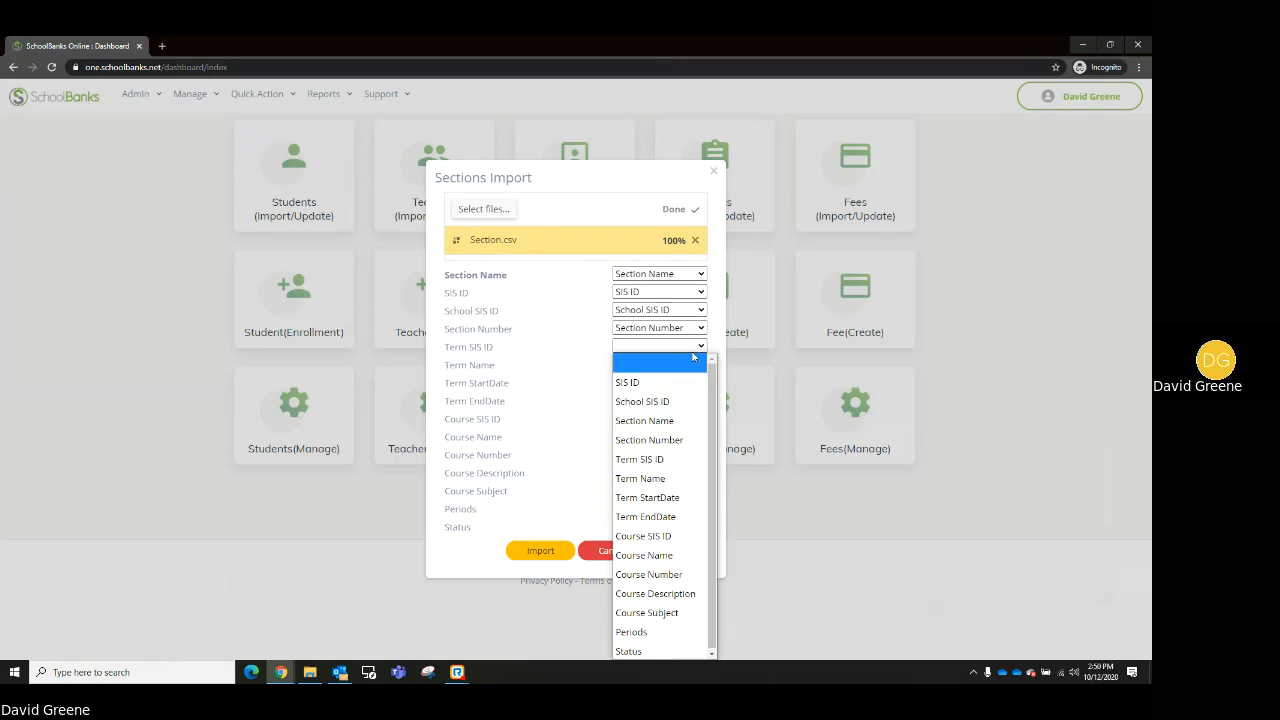
click(681, 462)
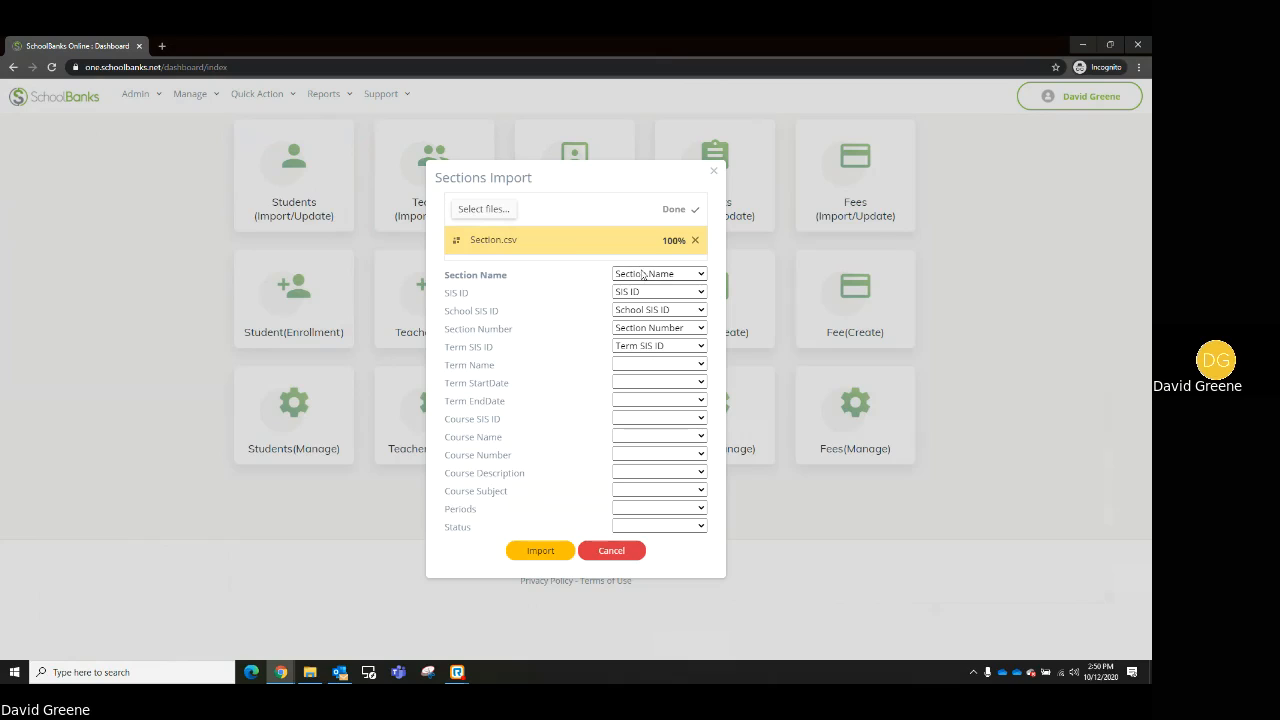
Map the Term Name, Term StartDate and Term EndDate import fields to the file columns with the same names.
click(687, 366)
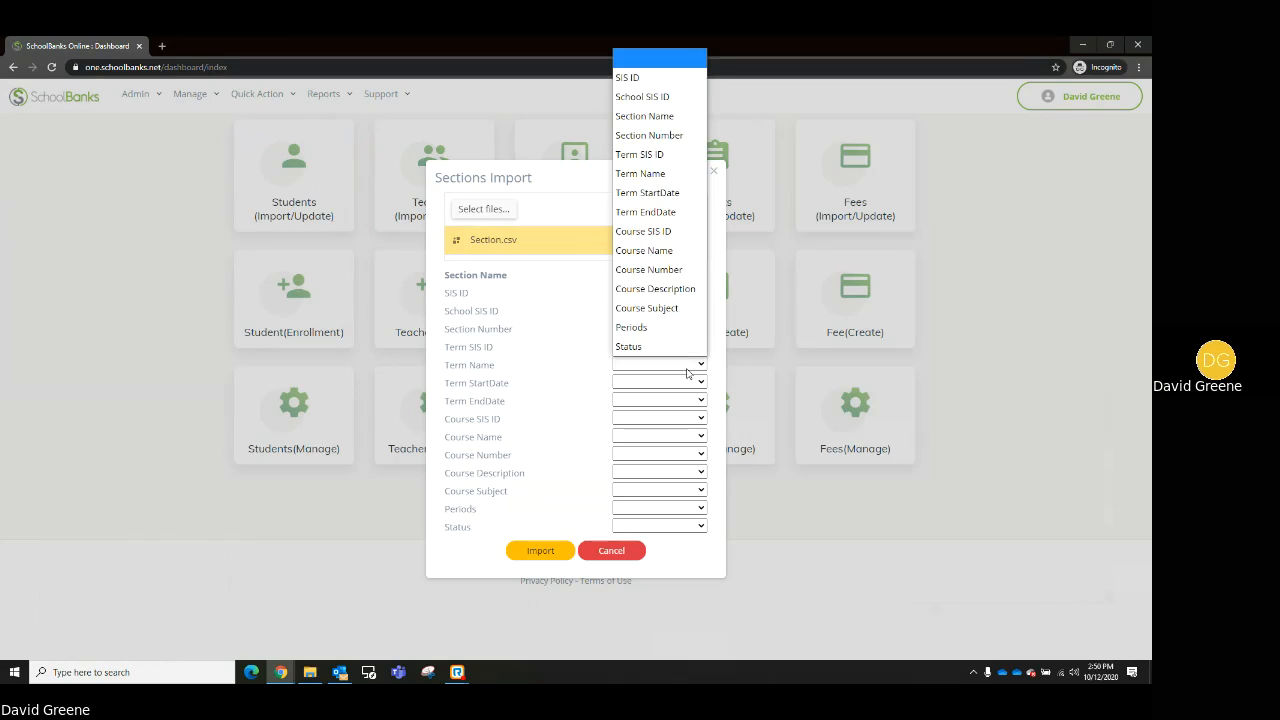
click(687, 372)
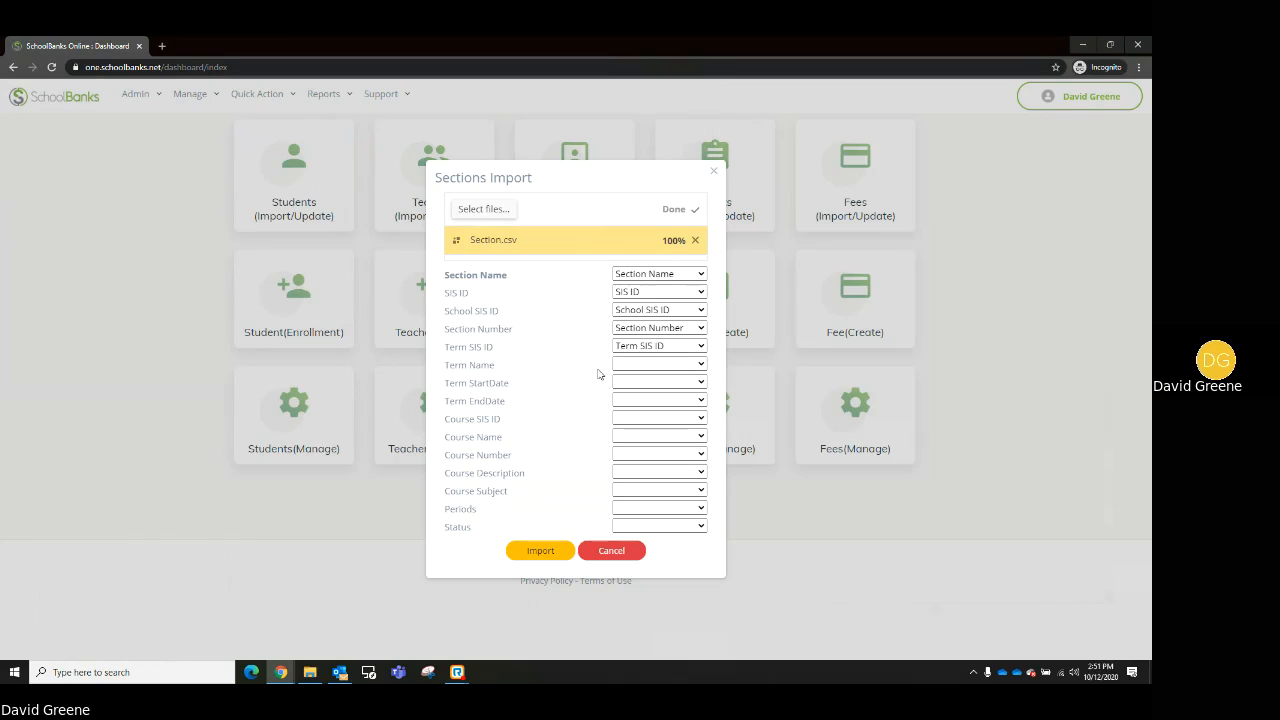
click(655, 367)
click(659, 307)
click(676, 383)
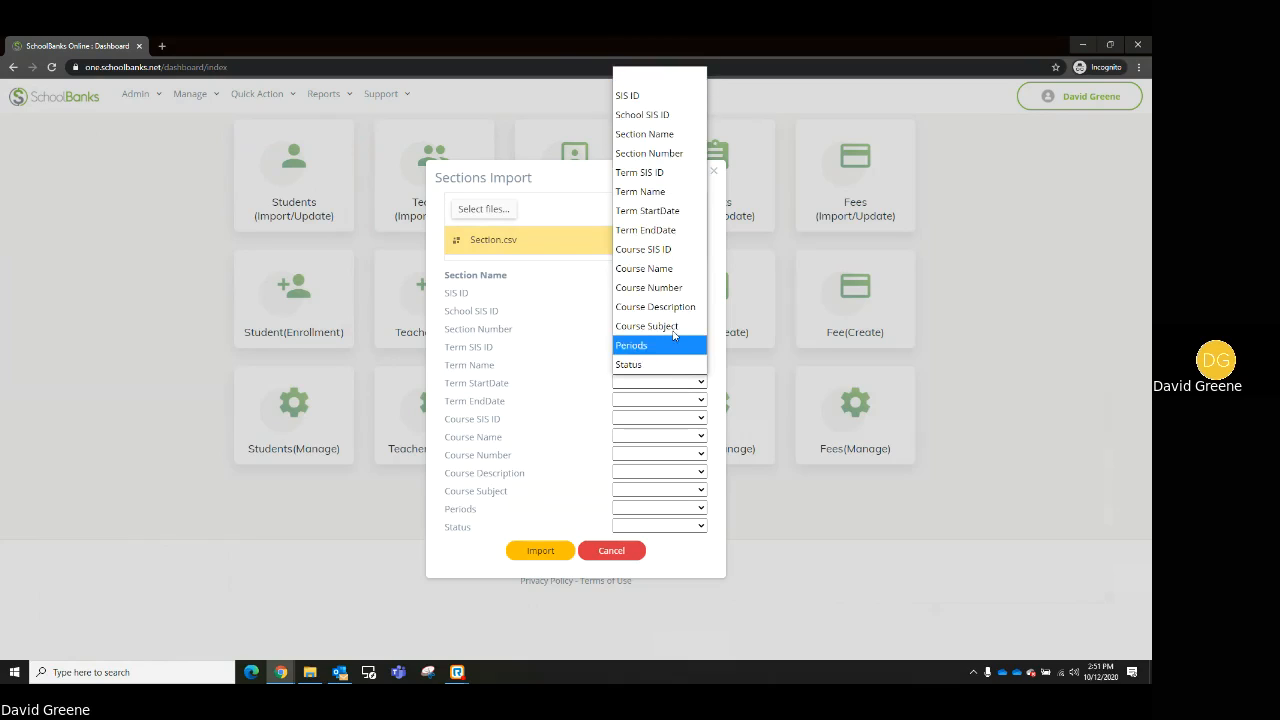
click(668, 211)
click(668, 402)
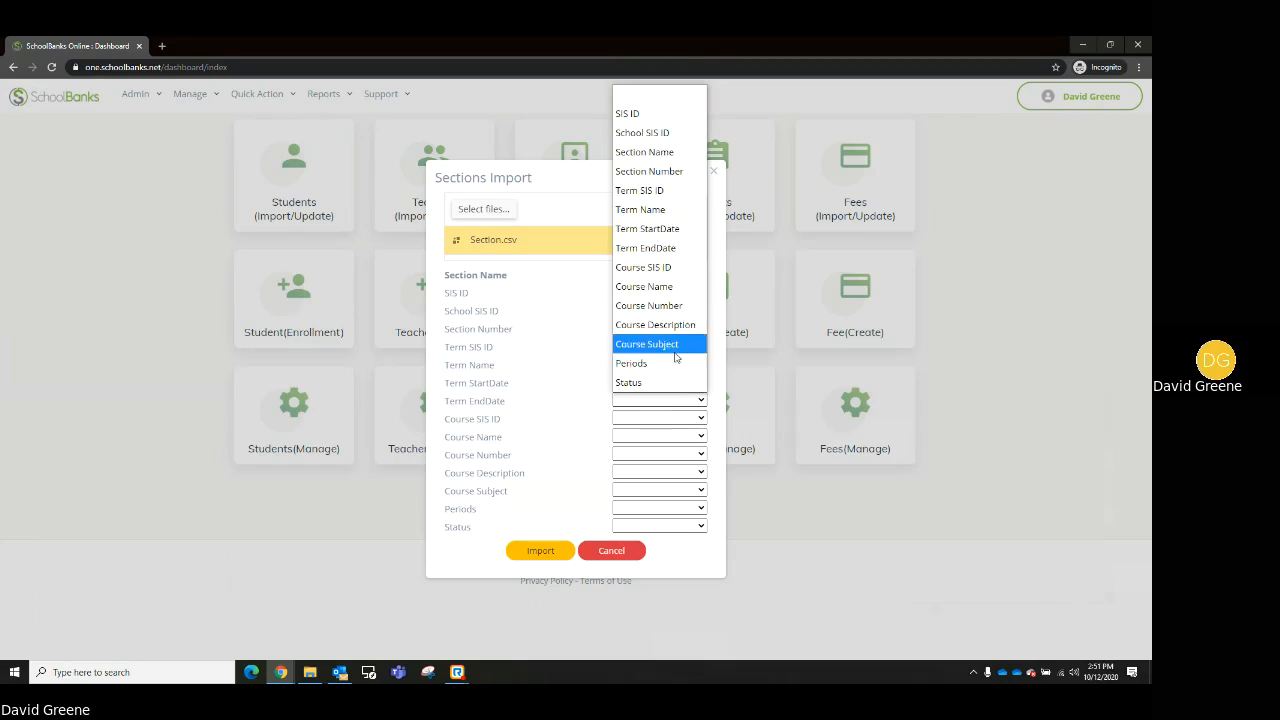
click(678, 248)
Map the Course SIS ID, Course Name and Course Number import fields to their matching file columns.
click(676, 420)
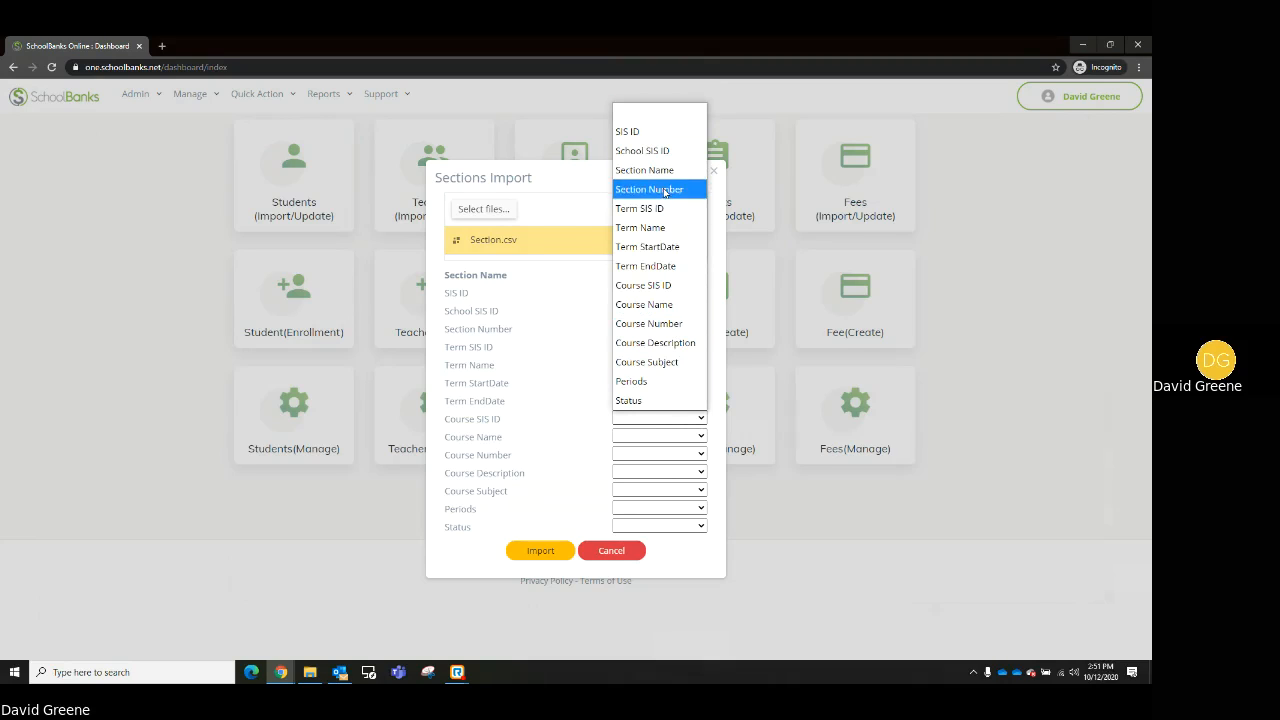
click(677, 287)
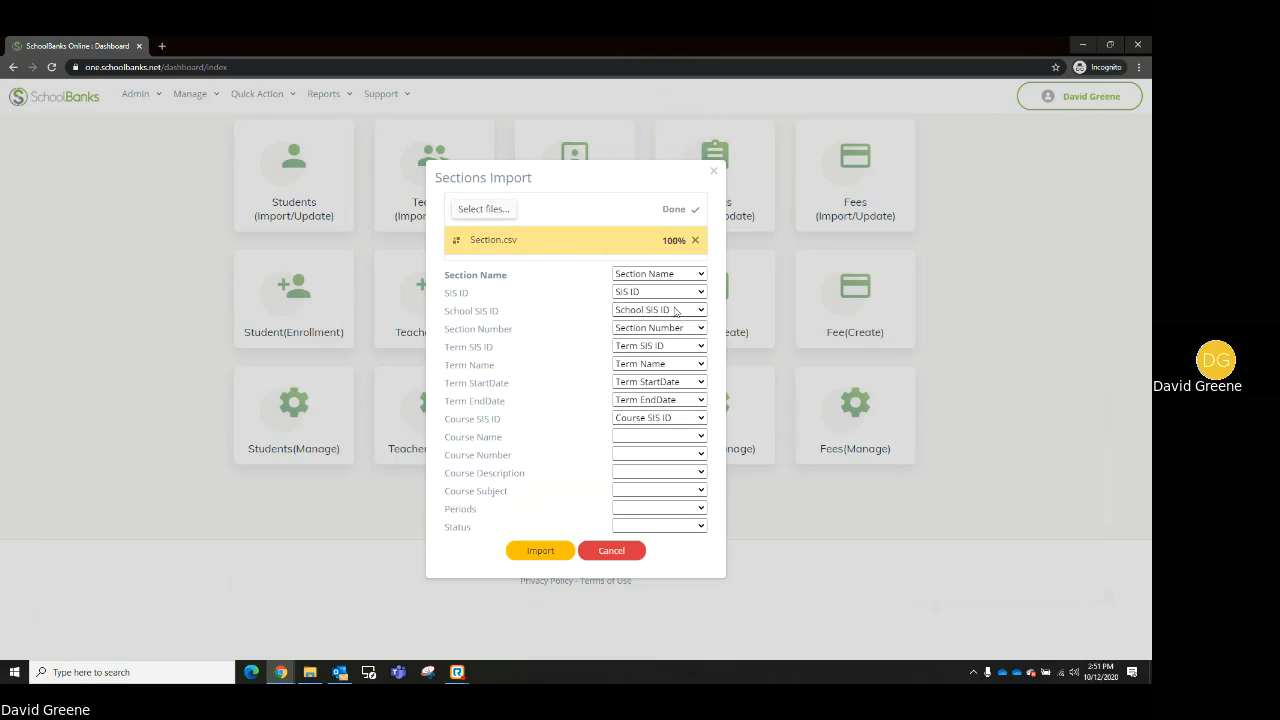
click(677, 437)
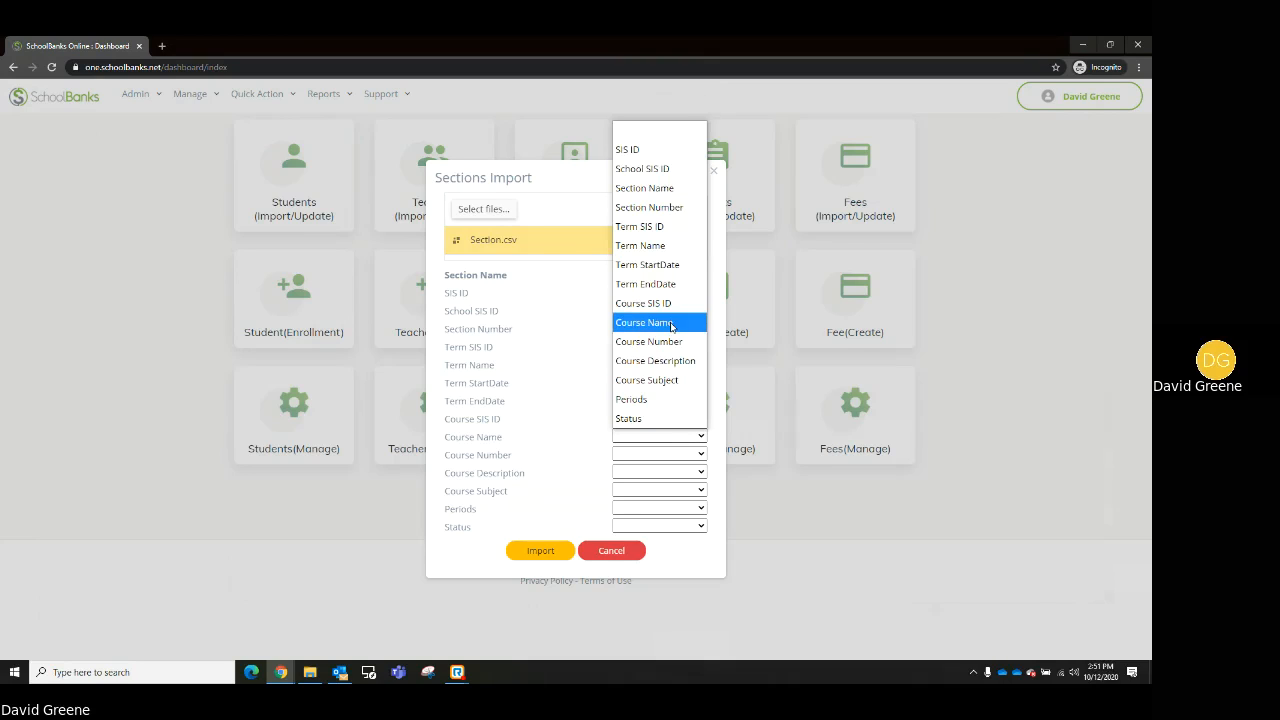
click(672, 322)
click(666, 459)
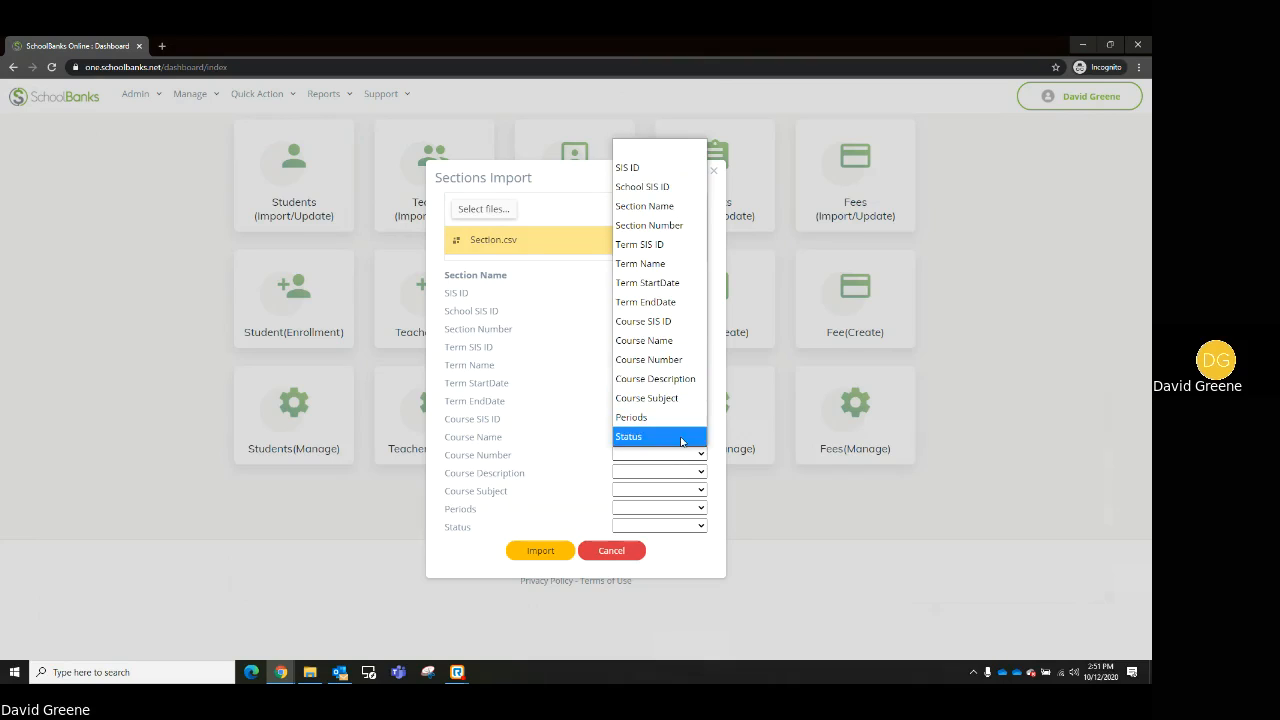
click(679, 359)
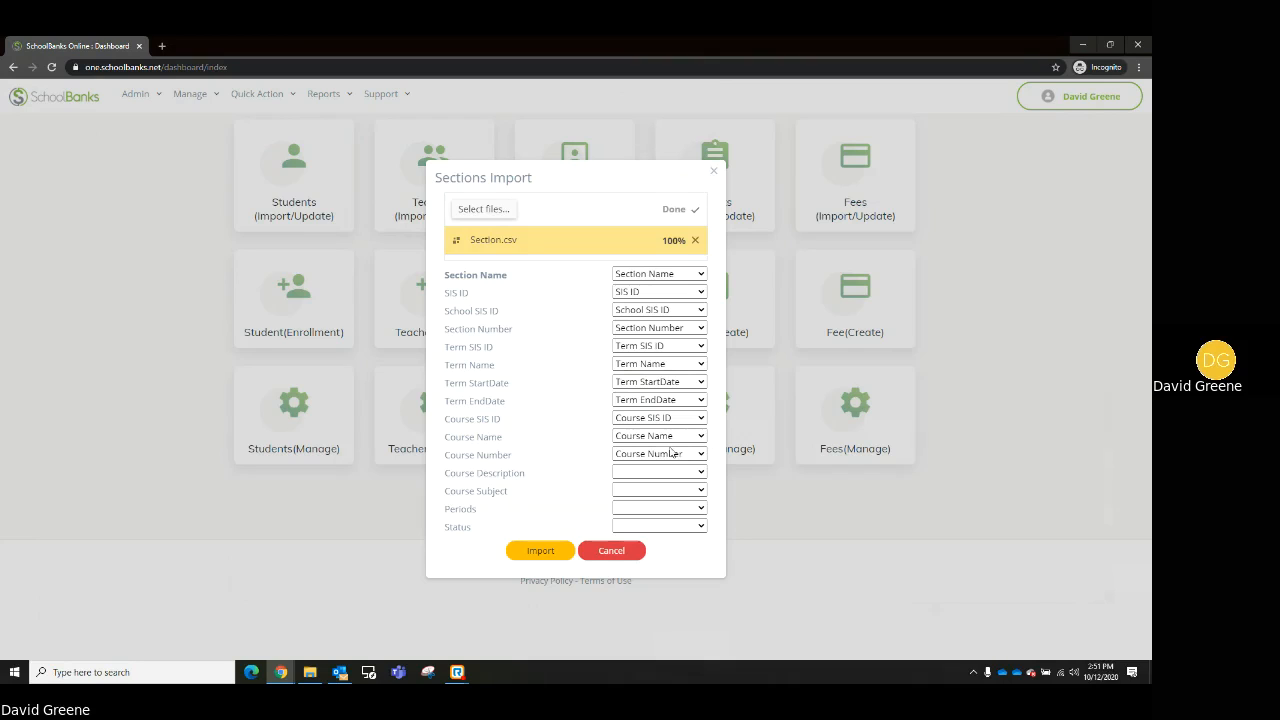
Map the Course Description and Course Subject import fields to the file columns of the same names.
click(677, 473)
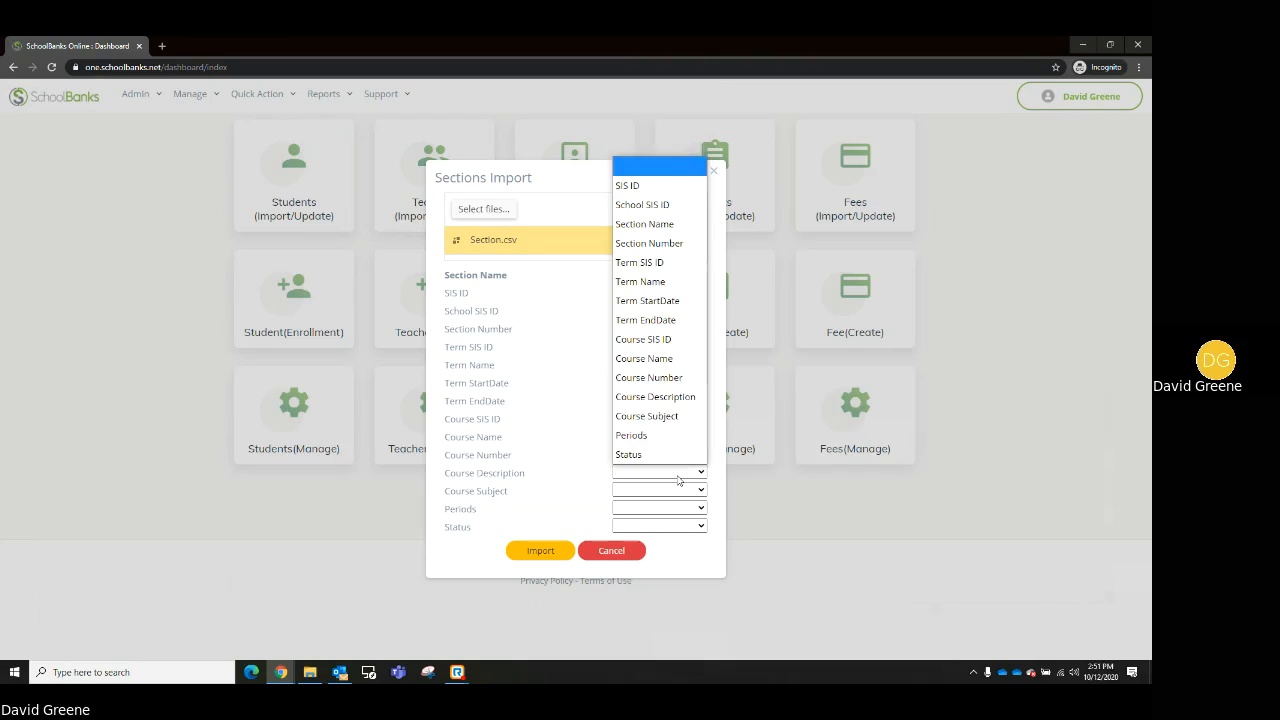
click(677, 398)
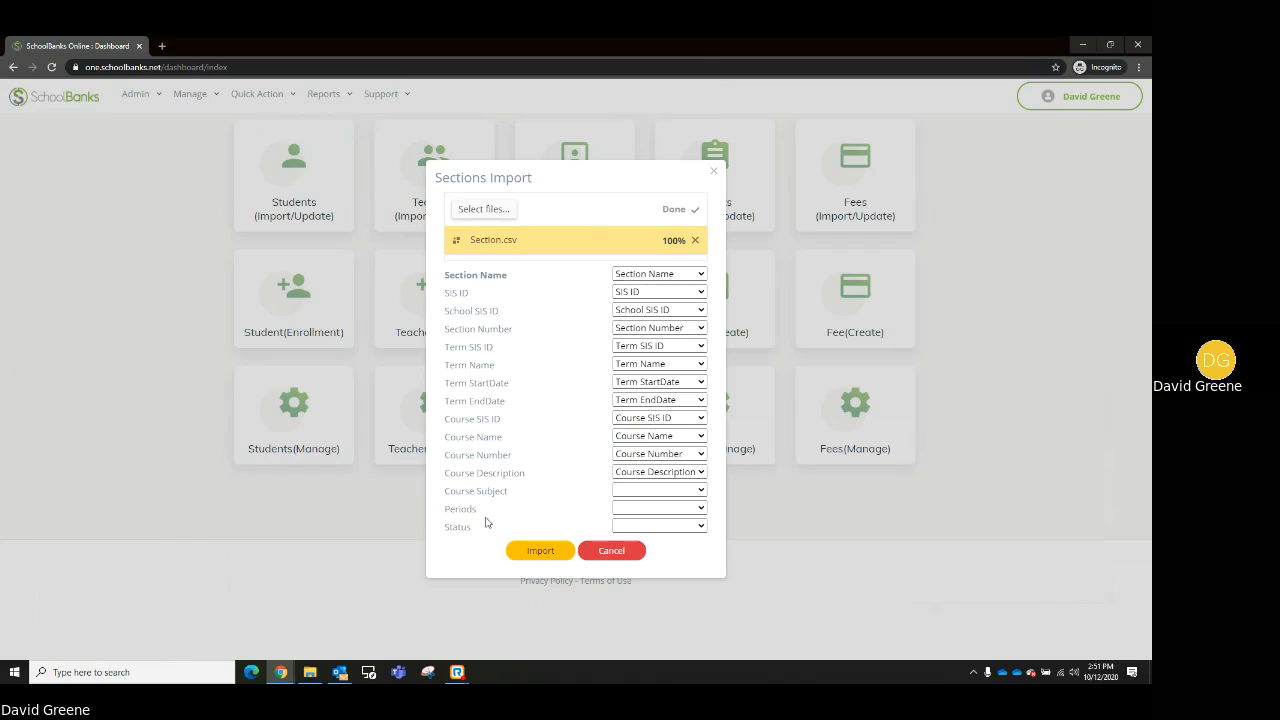
click(672, 492)
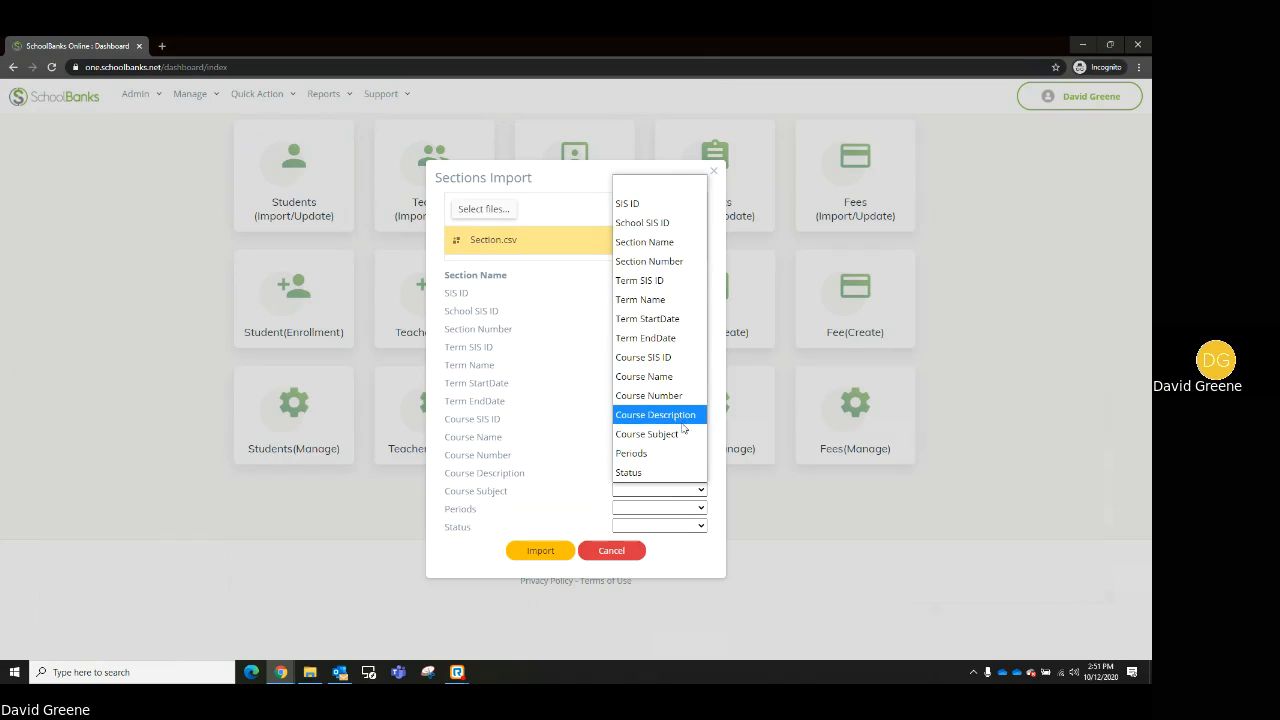
click(605, 442)
click(665, 494)
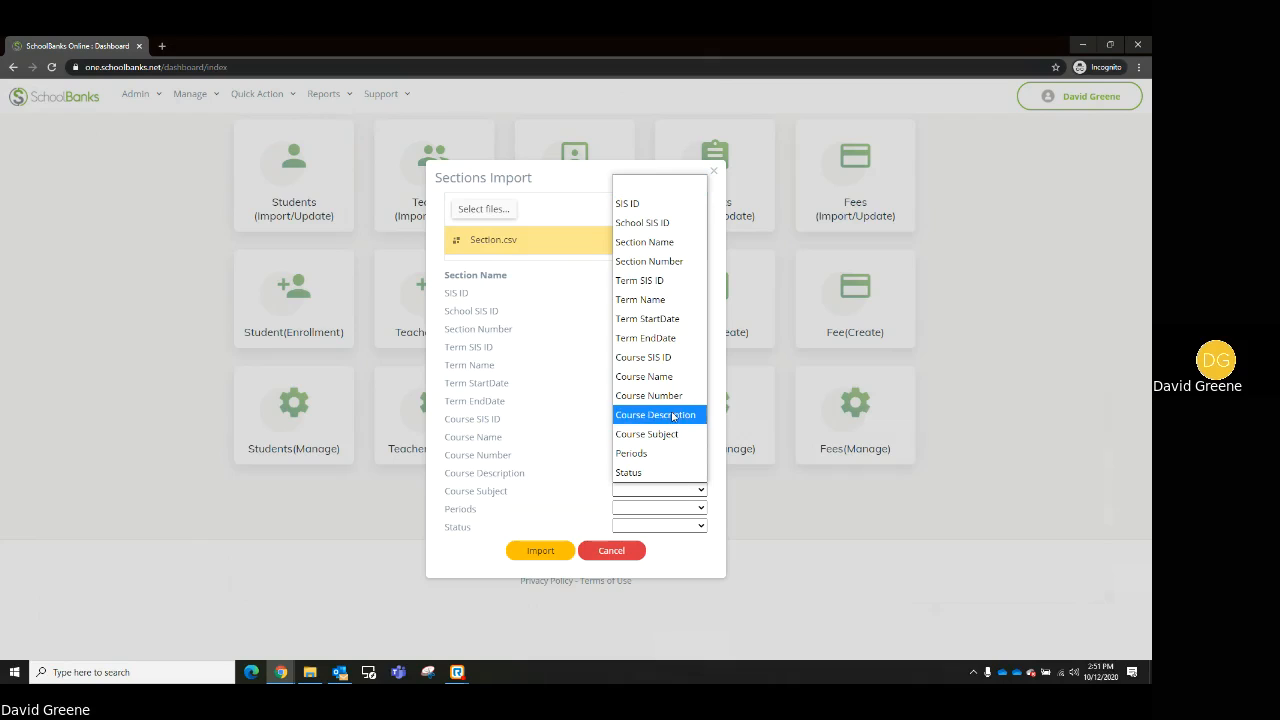
click(571, 425)
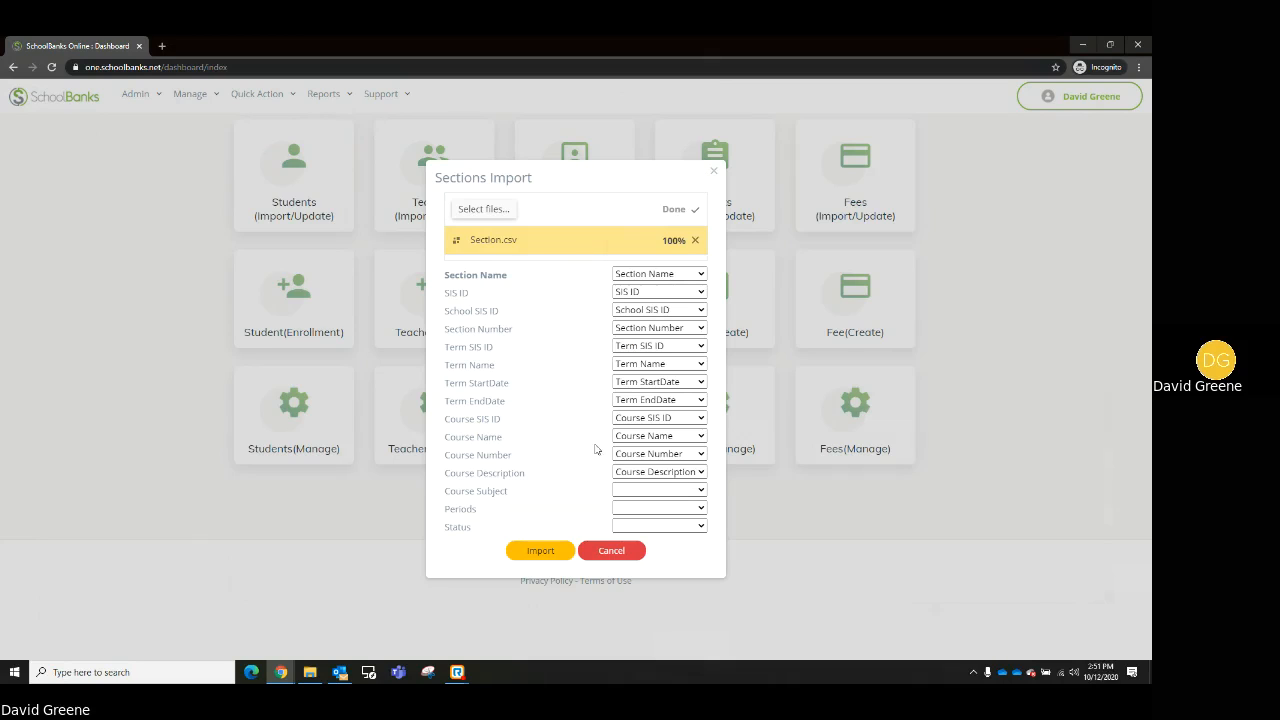
click(678, 492)
click(677, 434)
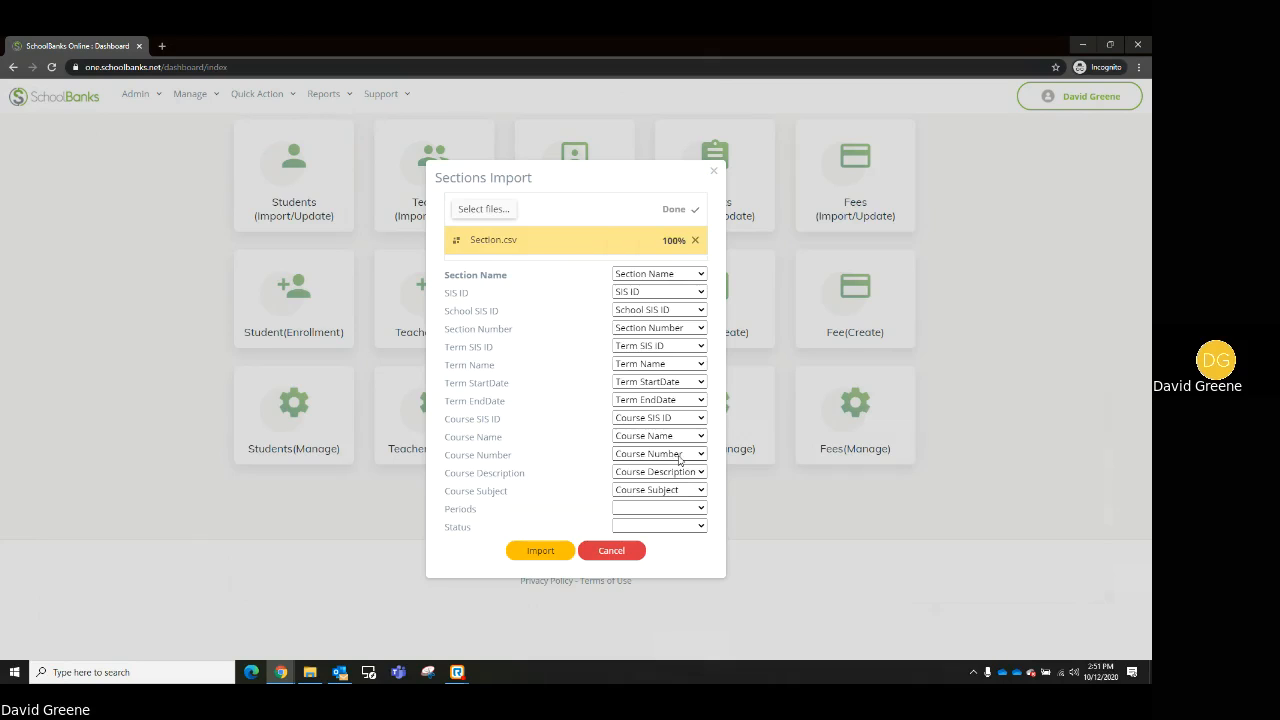
Map the Periods and Status import fields to their matching file columns.
click(676, 510)
click(677, 472)
click(676, 526)
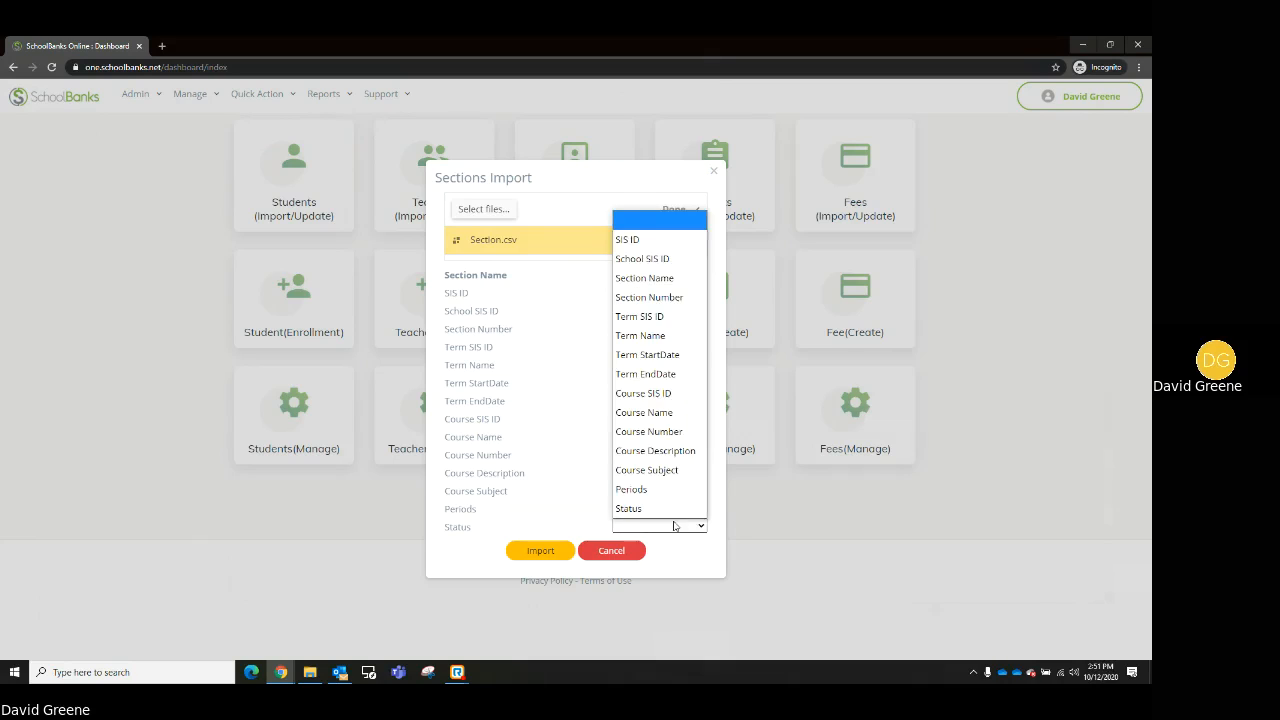
click(660, 507)
Run the sections import from Section.csv with the mapped columns and dismiss the import result message.
click(545, 553)
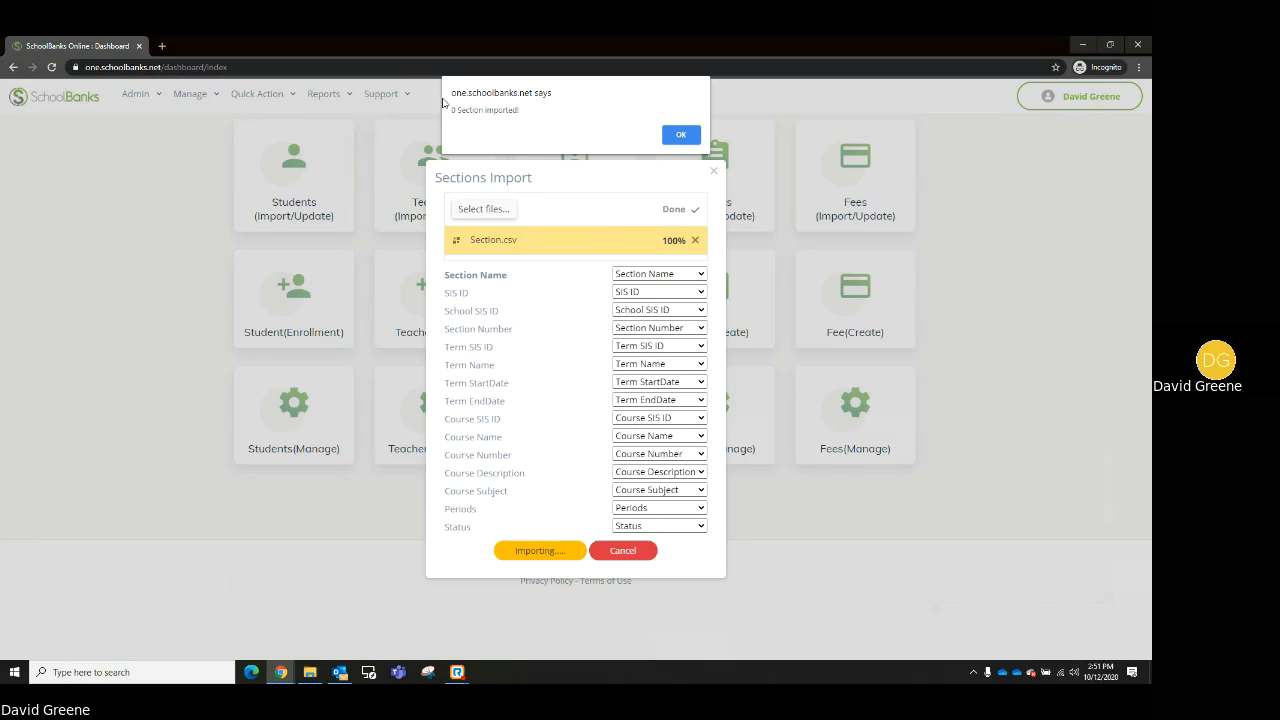
mouse_move(494, 110)
mouse_down()
mouse_move(449, 110)
mouse_move(515, 114)
mouse_move(460, 108)
mouse_up()
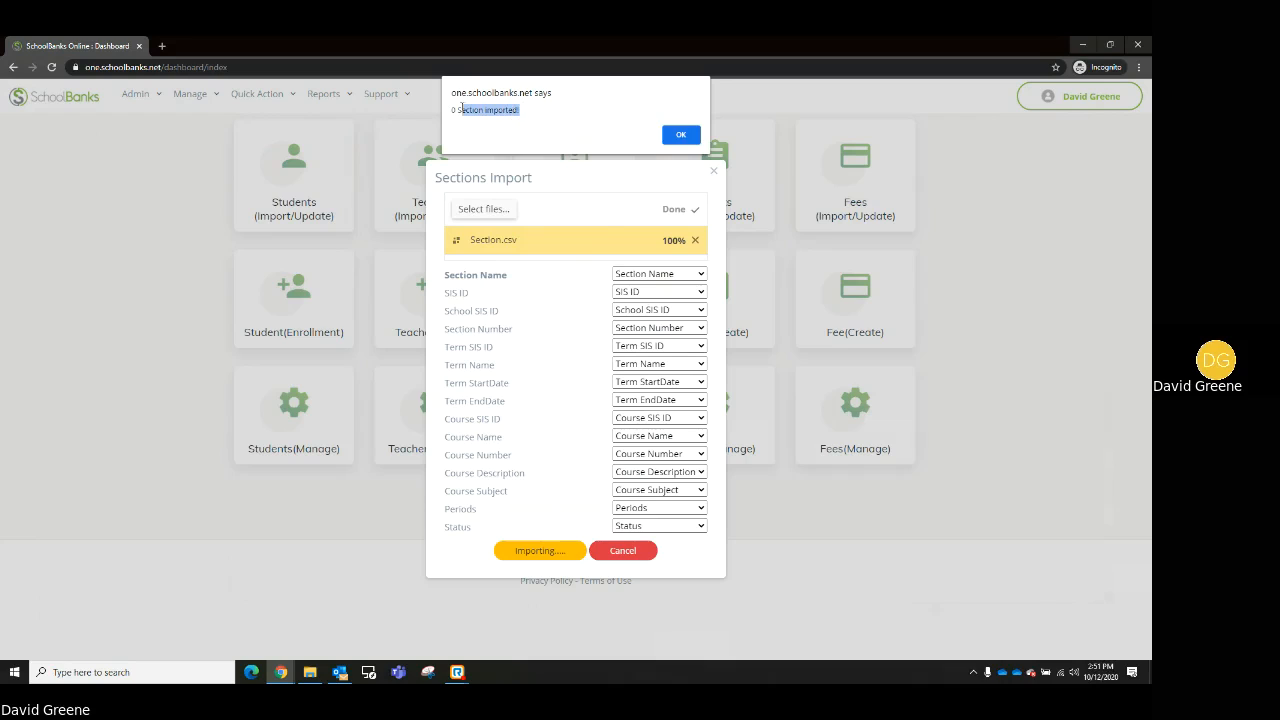
click(530, 111)
mouse_move(453, 109)
mouse_down()
mouse_move(493, 110)
mouse_move(459, 107)
mouse_up()
click(677, 135)
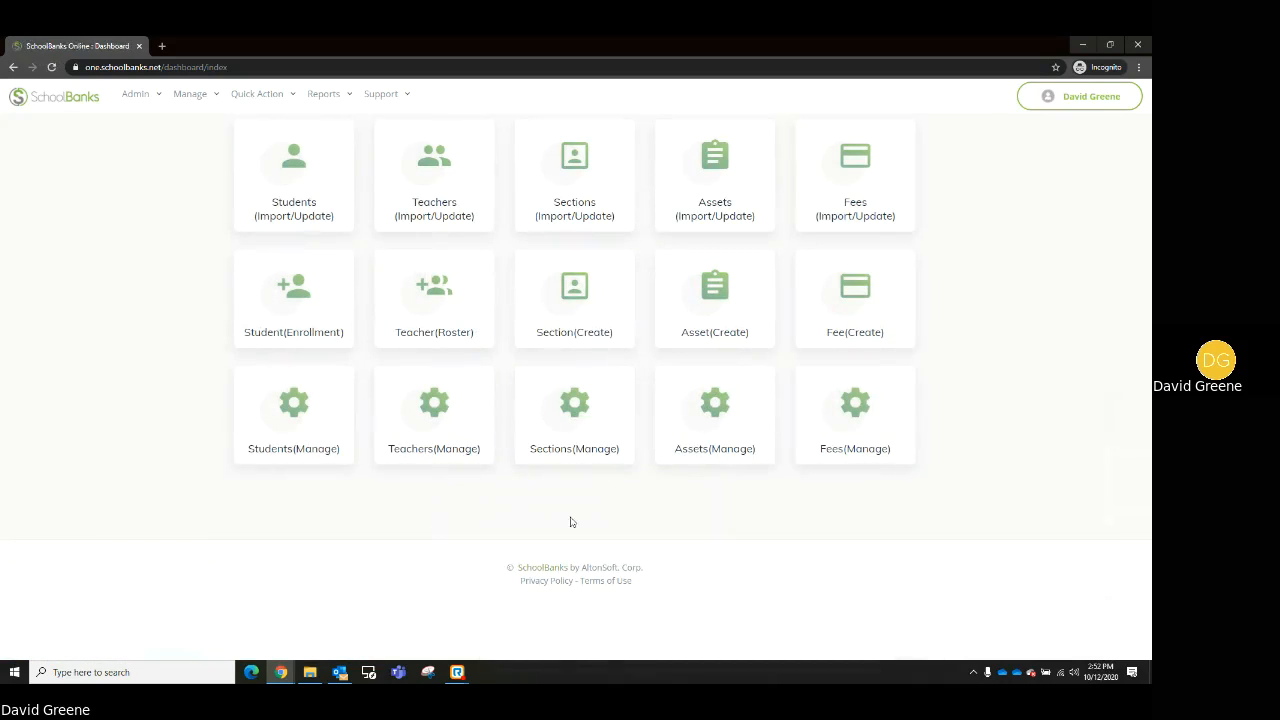
Open the section management list to review the existing sections, and leave it for an Admin page.
click(566, 420)
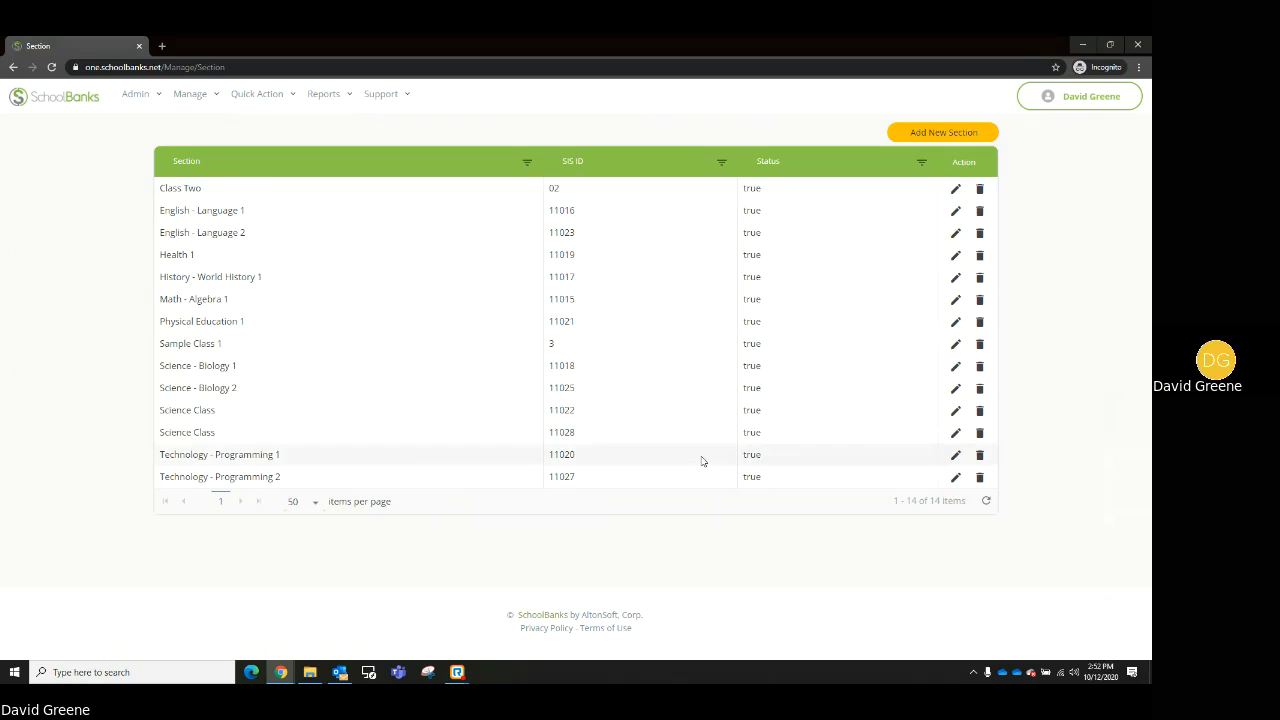
click(195, 95)
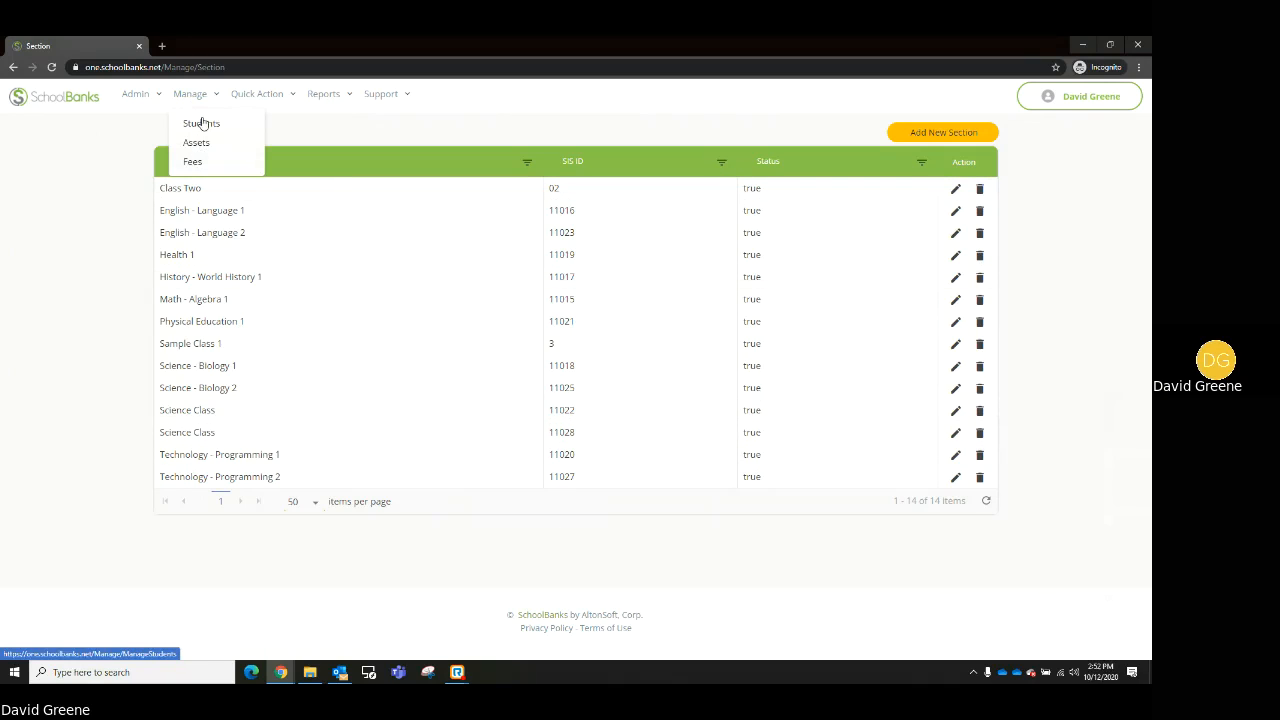
click(136, 94)
click(150, 123)
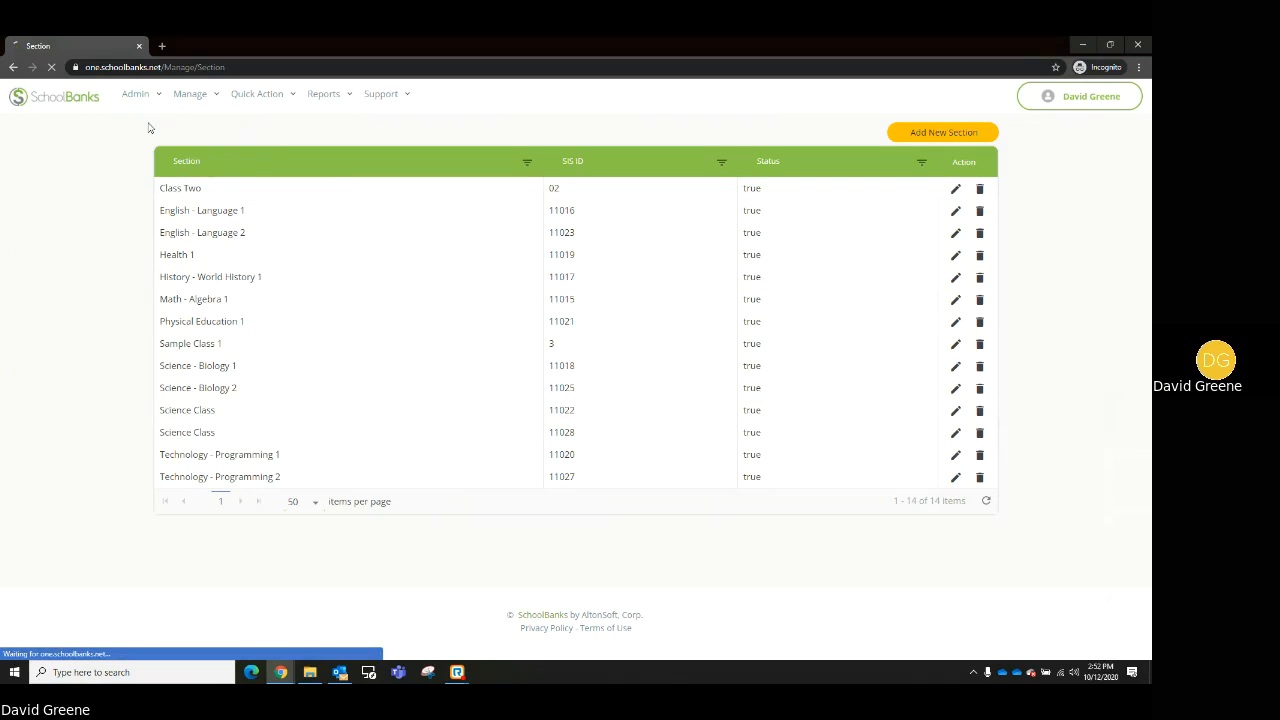